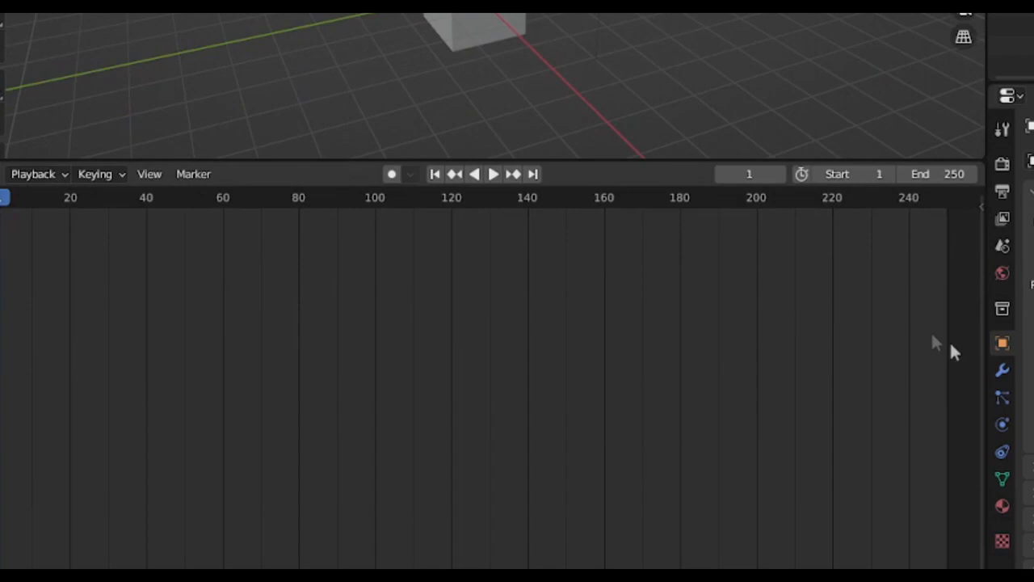
Step: Turn the timeline area into a Geometry Node Editor and create a new geometry node tree on the cube
{"action": "left_click", "coordinate": [1002, 369]}
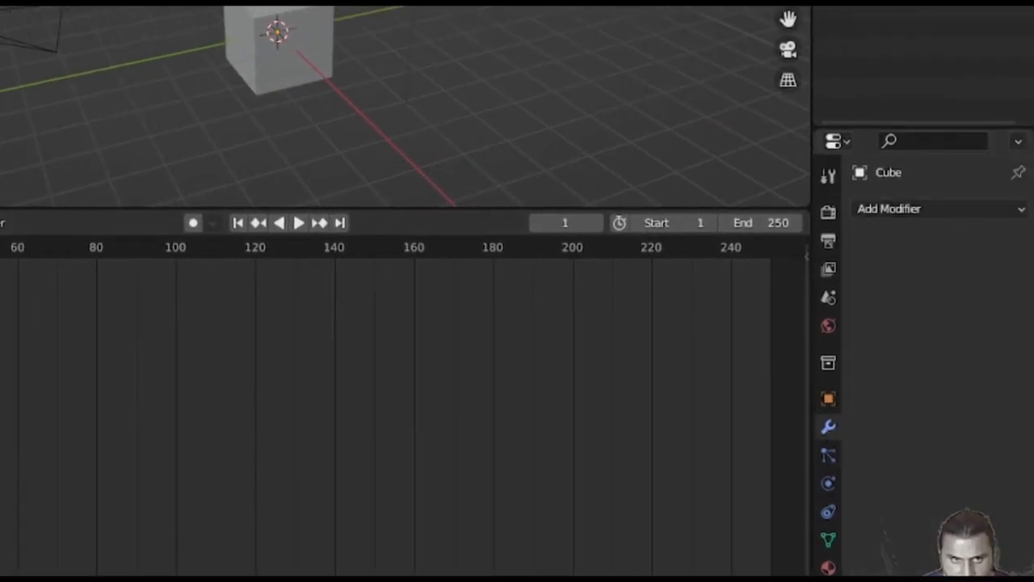
{"action": "left_click", "coordinate": [17, 210]}
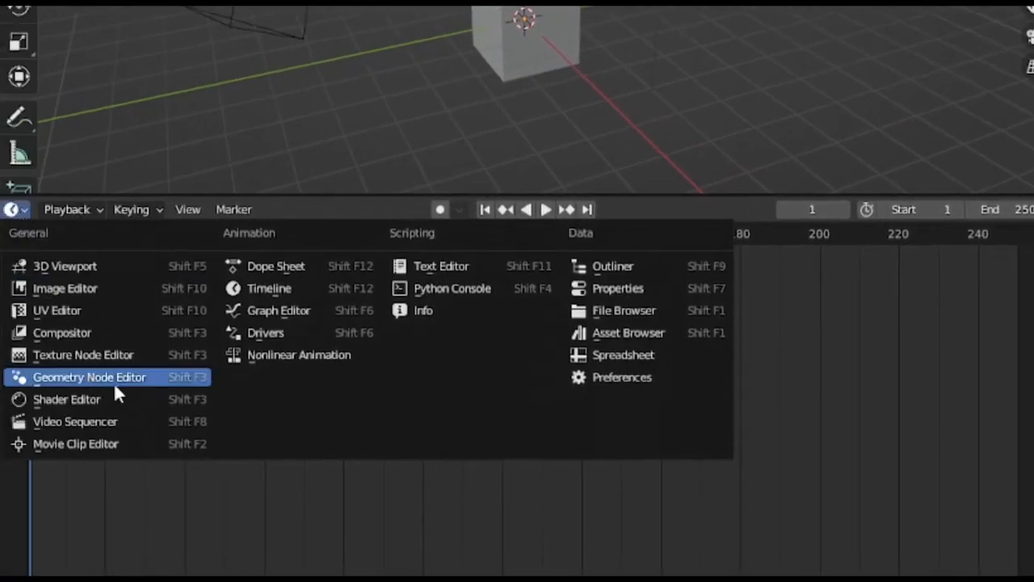
{"action": "left_click", "coordinate": [115, 380]}
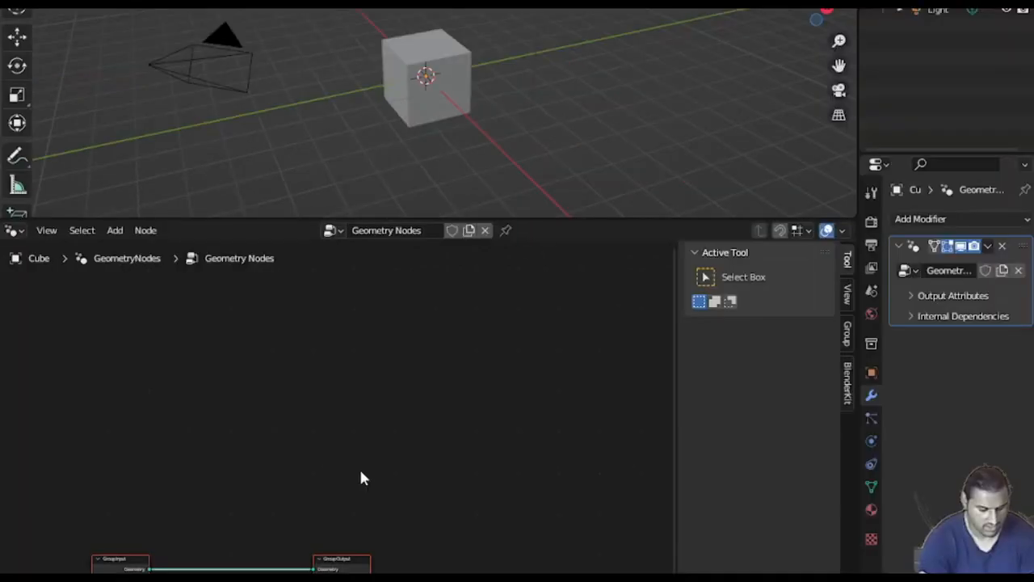
{"action": "key", "text": "g"}
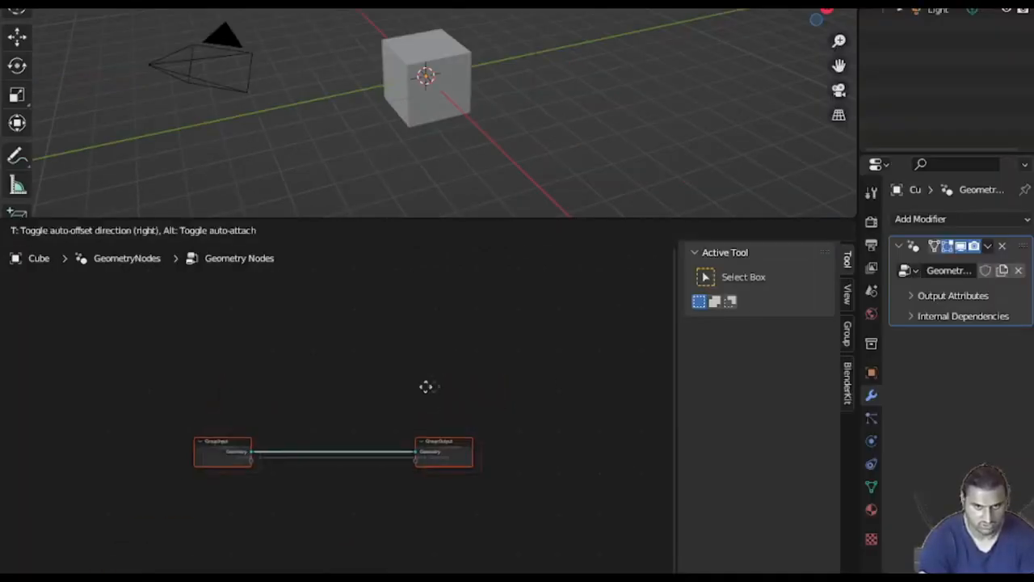
{"action": "scroll", "coordinate": [452, 444], "scroll_direction": "up", "scroll_amount": 3}
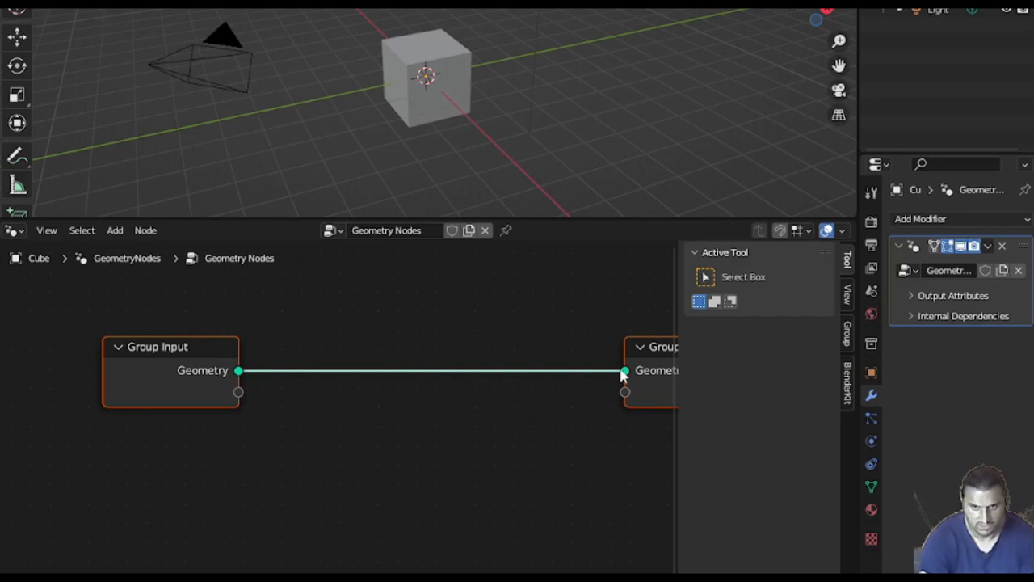
Step: Cut the link between Group Input and Group Output and move Group Input further away to make room
{"action": "left_click_drag", "start_coordinate": [288, 386], "coordinate": [289, 386]}
{"action": "left_click_drag", "start_coordinate": [179, 369], "coordinate": [73, 394]}
{"action": "left_click", "coordinate": [191, 353]}
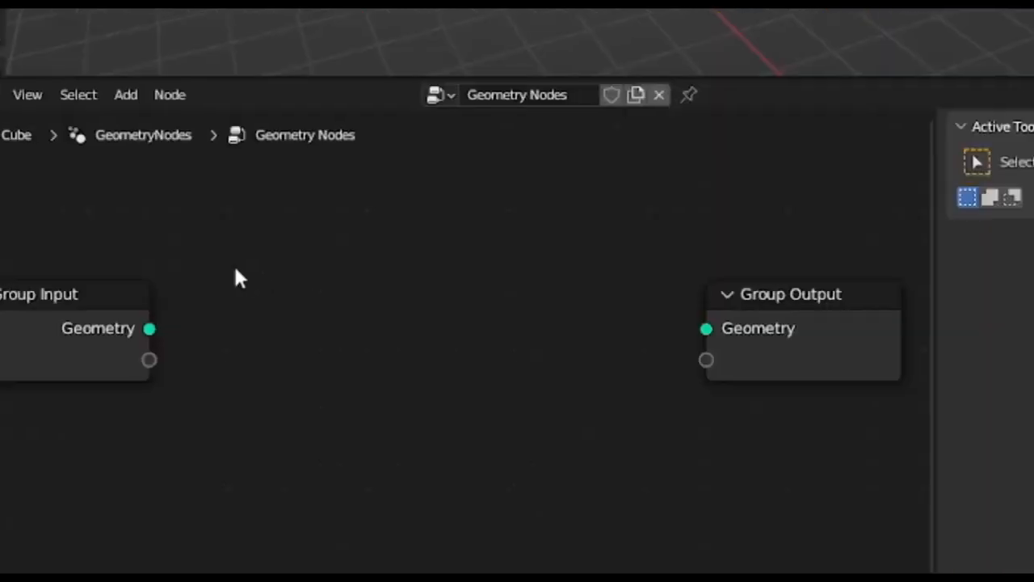
Step: Add an Ico Sphere node below the gap between Group Input and Group Output
{"action": "key", "text": "shift+a"}
{"action": "left_click", "coordinate": [179, 256]}
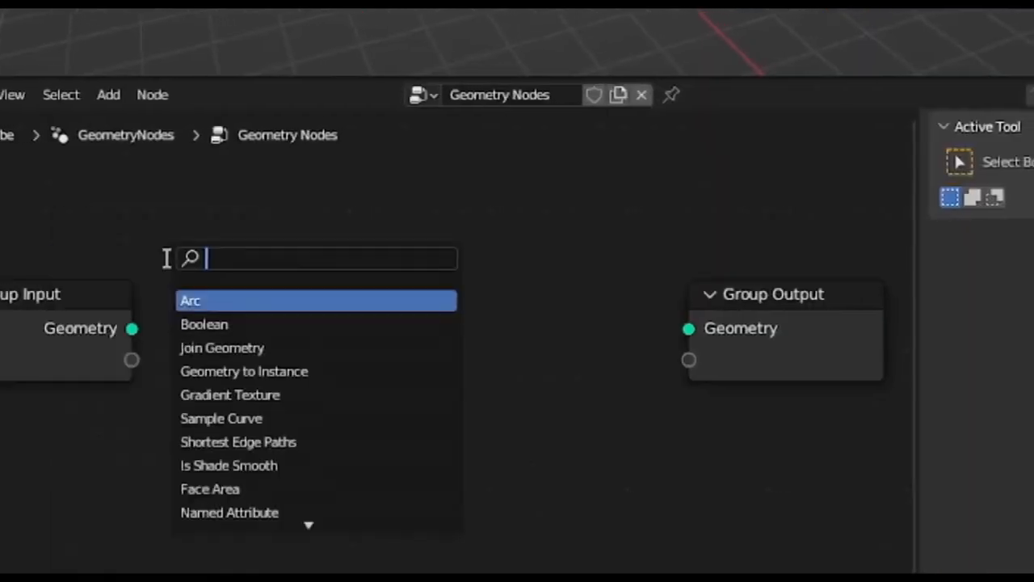
{"action": "type", "text": "Ico"}
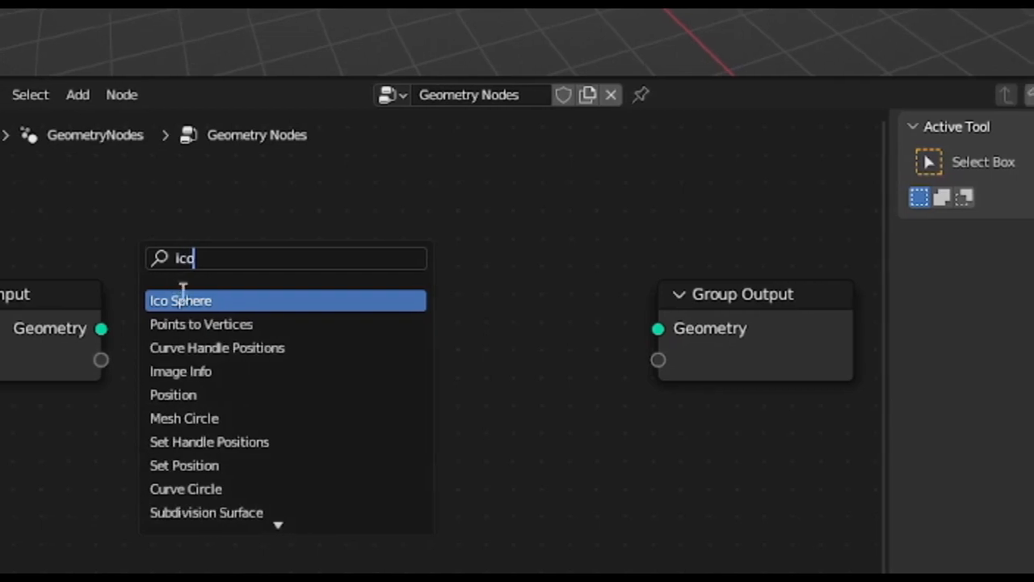
{"action": "left_click", "coordinate": [178, 298]}
{"action": "left_click", "coordinate": [235, 484]}
Step: Add a Mesh Line node beside Group Input
{"action": "key", "text": "shift+a"}
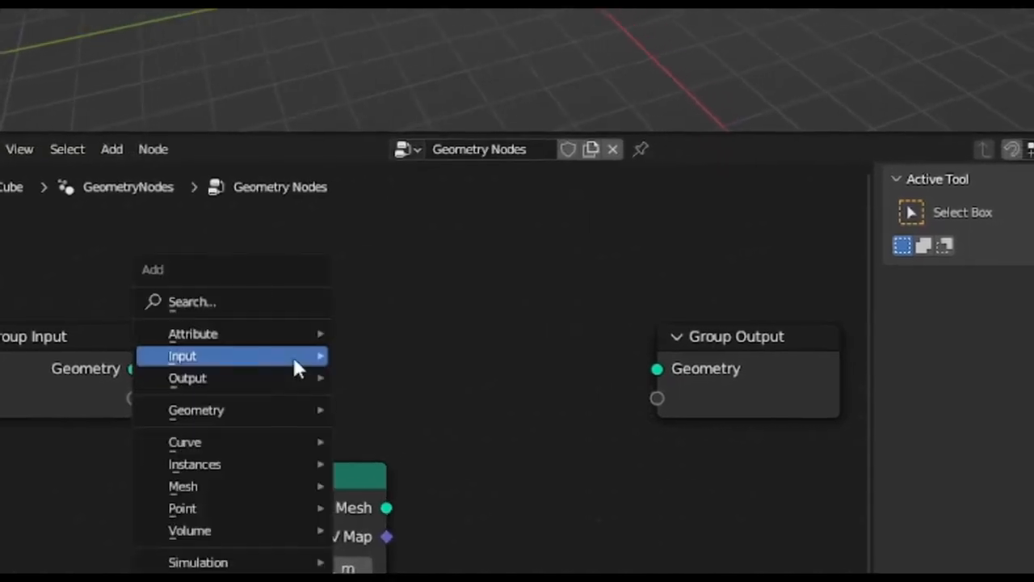
{"action": "left_click", "coordinate": [242, 309]}
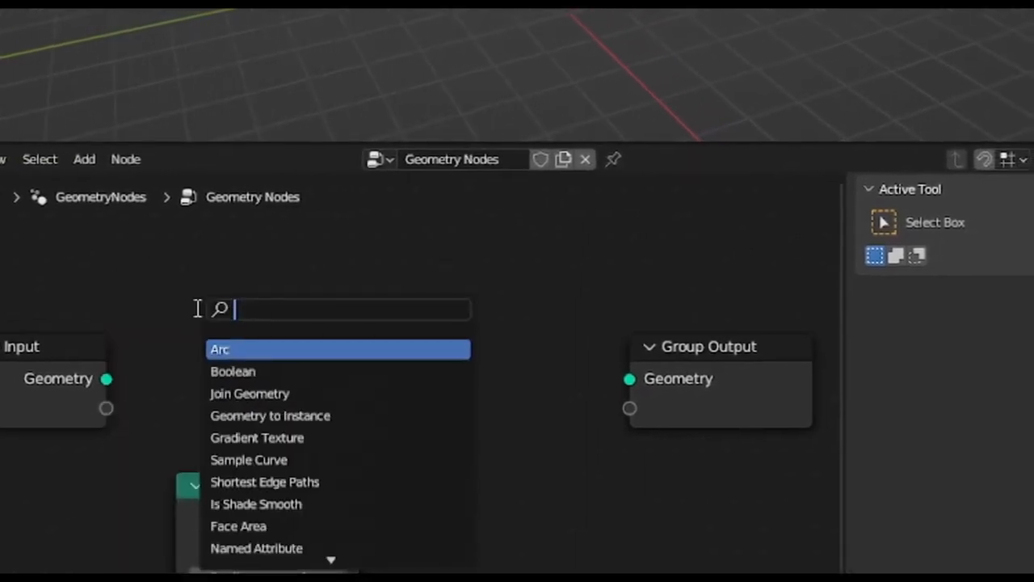
{"action": "type", "text": "mesh"}
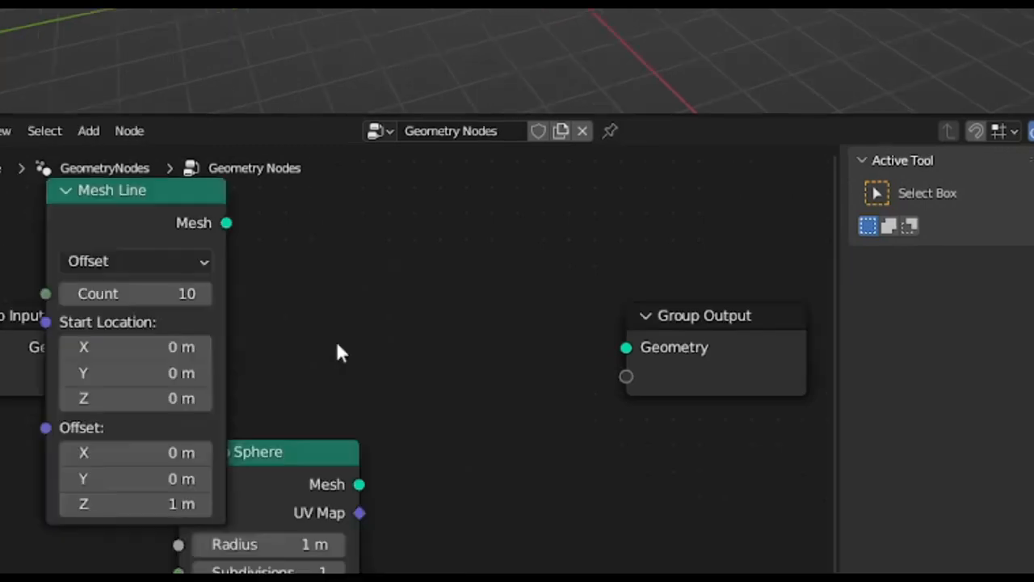
Step: Add a Mesh Boolean node below Group Output
{"action": "key", "text": "shift+a"}
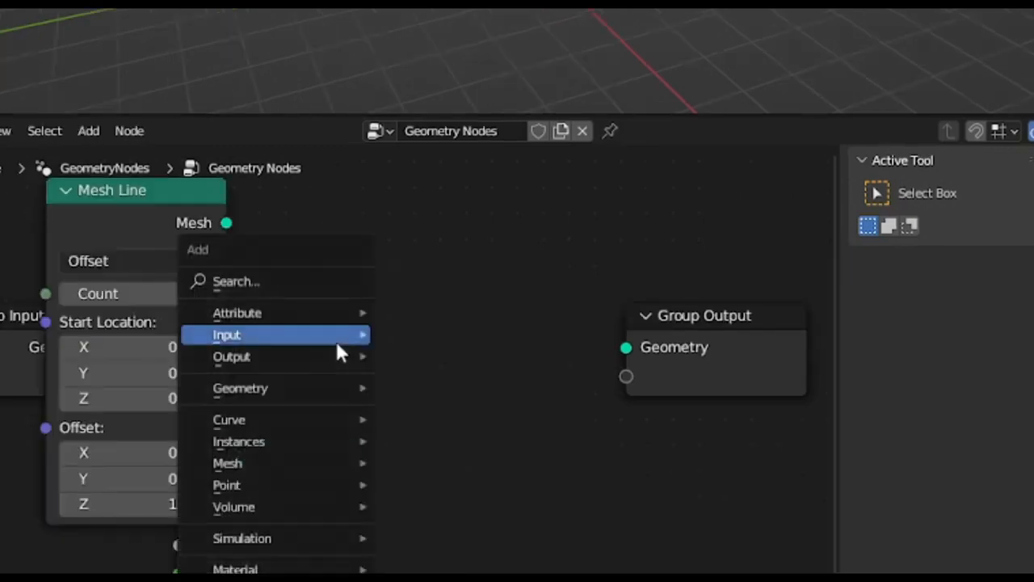
{"action": "left_click", "coordinate": [242, 281]}
{"action": "type", "text": "mesh"}
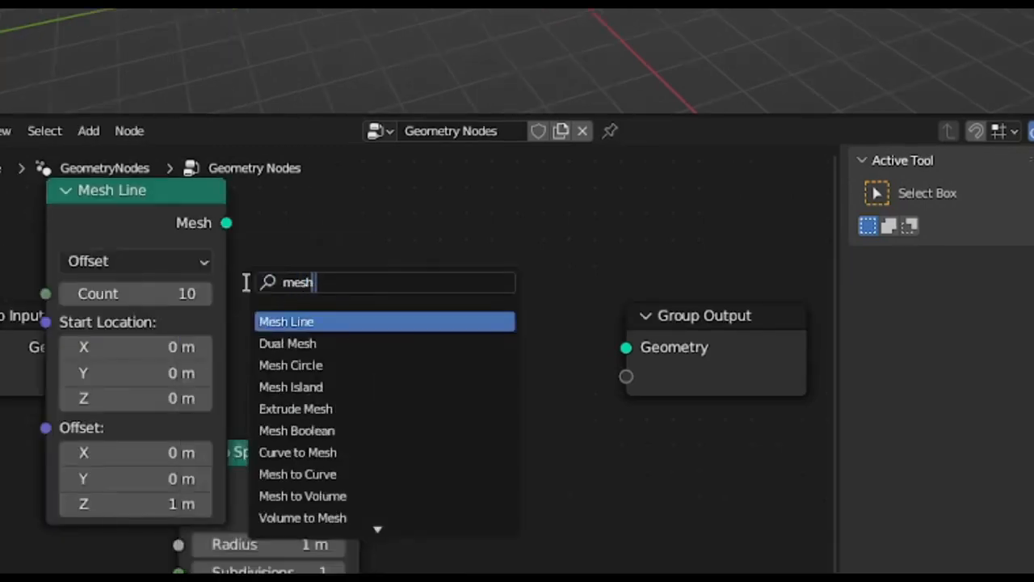
{"action": "type", "text": " b"}
{"action": "key", "text": "Return"}
Step: Add an Instance on Points node between the Mesh Line and Group Output nodes
{"action": "key", "text": "shift+a"}
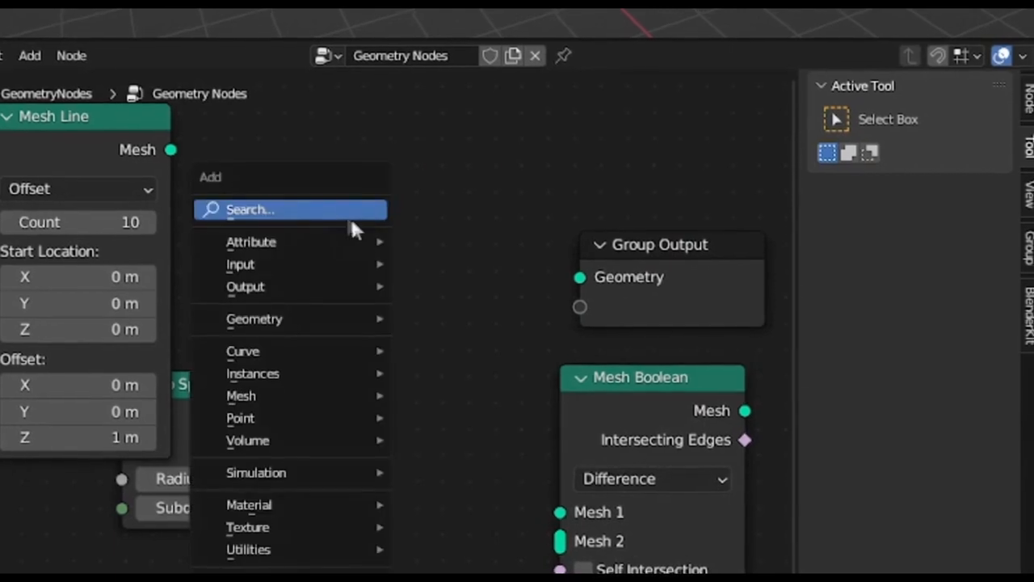
{"action": "left_click", "coordinate": [321, 218]}
{"action": "type", "text": "ins"}
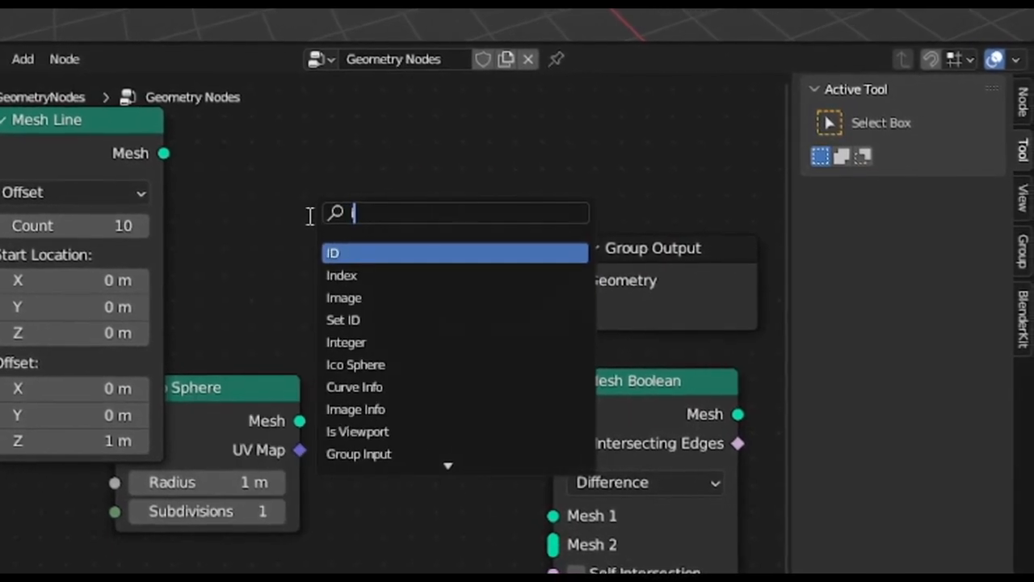
{"action": "type", "text": "ta"}
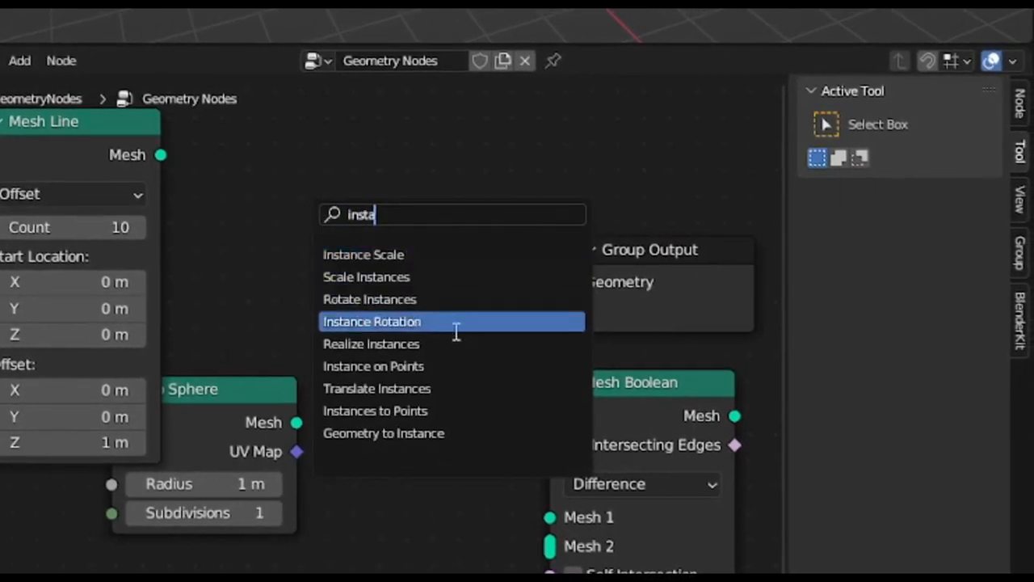
{"action": "left_click", "coordinate": [436, 365]}
{"action": "left_click", "coordinate": [468, 395]}
Step: Spread out the nodes so that Group Input and Ico Sphere no longer overlap Mesh Line
{"action": "scroll", "coordinate": [342, 477], "scroll_direction": "down", "scroll_amount": 2}
{"action": "left_click_drag", "start_coordinate": [144, 391], "coordinate": [4, 387]}
{"action": "left_click_drag", "start_coordinate": [326, 458], "coordinate": [216, 509]}
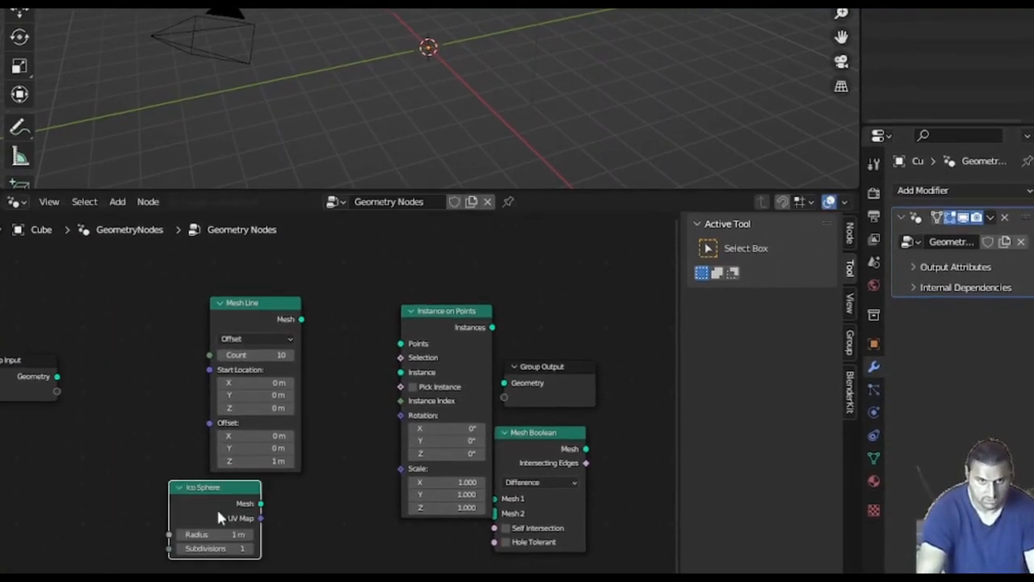
{"action": "scroll", "coordinate": [256, 463], "scroll_direction": "up", "scroll_amount": 4}
{"action": "key", "text": "a"}
{"action": "key", "text": "g"}
{"action": "left_click", "coordinate": [416, 560]}
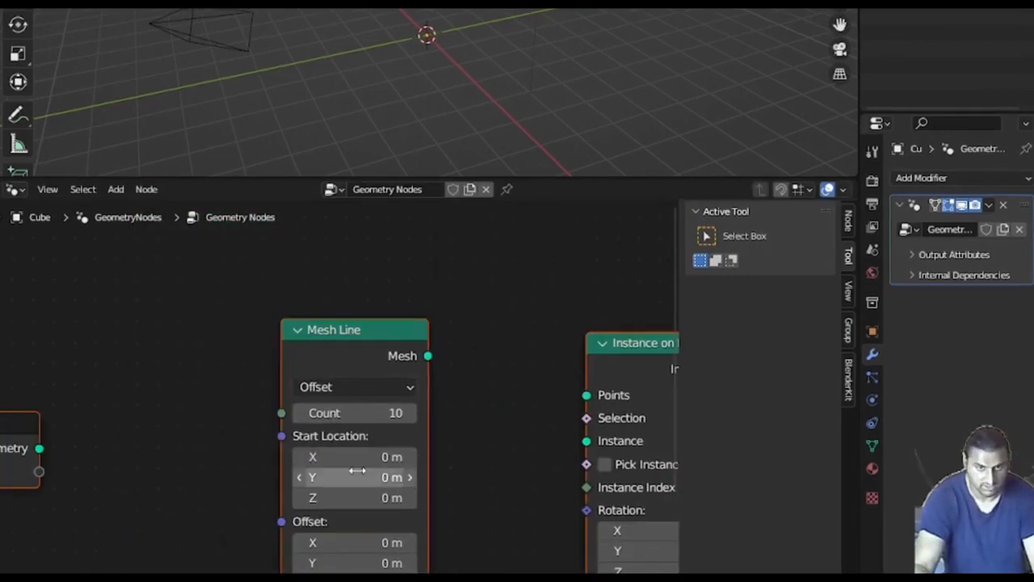
Step: Set the Mesh Line node's count to 4
{"action": "scroll", "coordinate": [359, 473], "scroll_direction": "up", "scroll_amount": 4}
{"action": "key", "text": "g"}
{"action": "left_click", "coordinate": [321, 417]}
{"action": "left_click", "coordinate": [302, 339]}
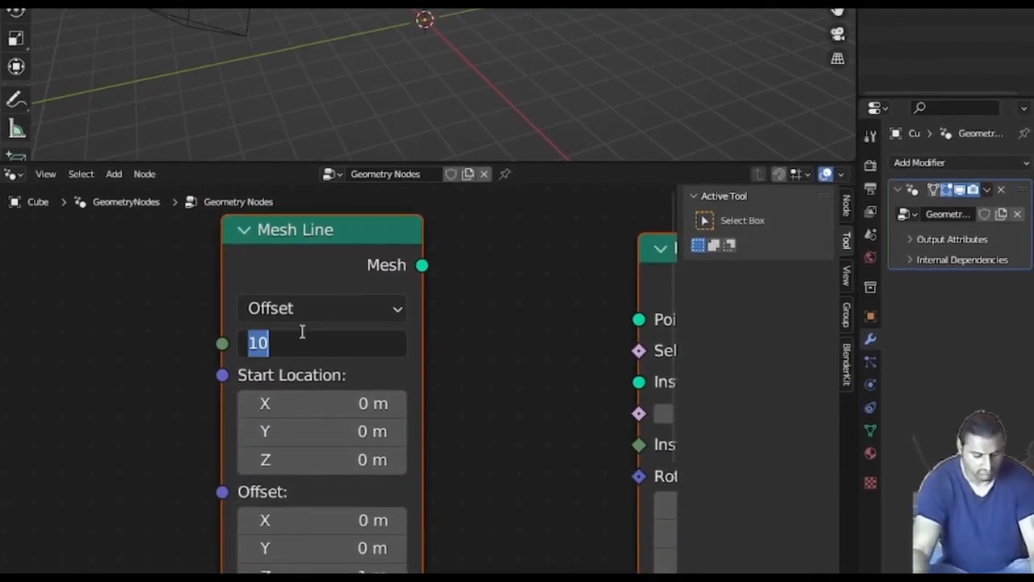
{"action": "type", "text": "4"}
{"action": "key", "text": "Return"}
Step: Set the Mesh Line node's Z offset to 0 m
{"action": "key", "text": "g"}
{"action": "left_click", "coordinate": [353, 300]}
{"action": "left_click", "coordinate": [324, 413]}
{"action": "type", "text": "0"}
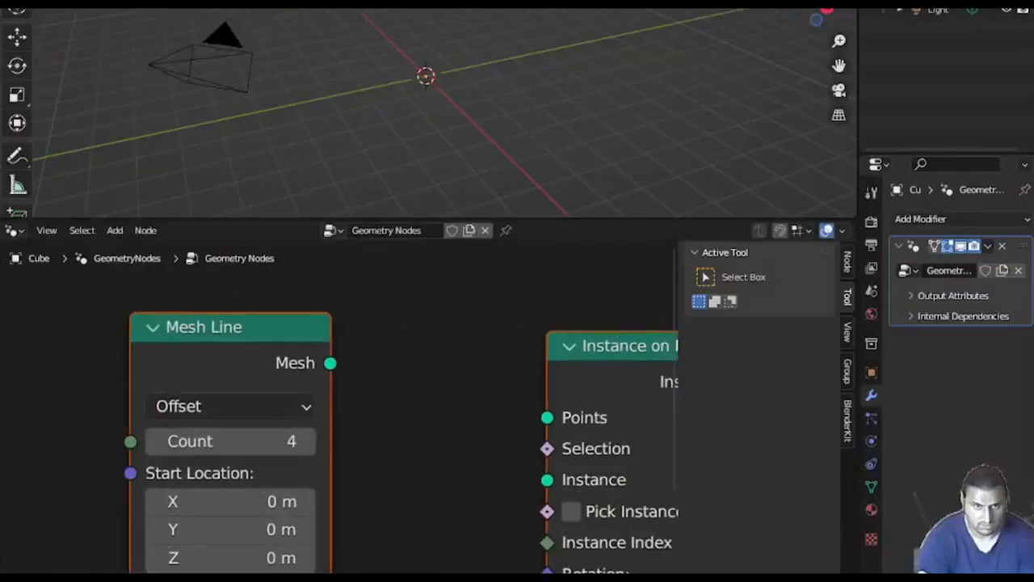
Step: On Instance on Points, connect the Mesh Line's mesh to Points and the Ico Sphere's mesh to Instance
{"action": "key", "text": "g"}
{"action": "left_click", "coordinate": [361, 496]}
{"action": "scroll", "coordinate": [362, 497], "scroll_direction": "down", "scroll_amount": 4}
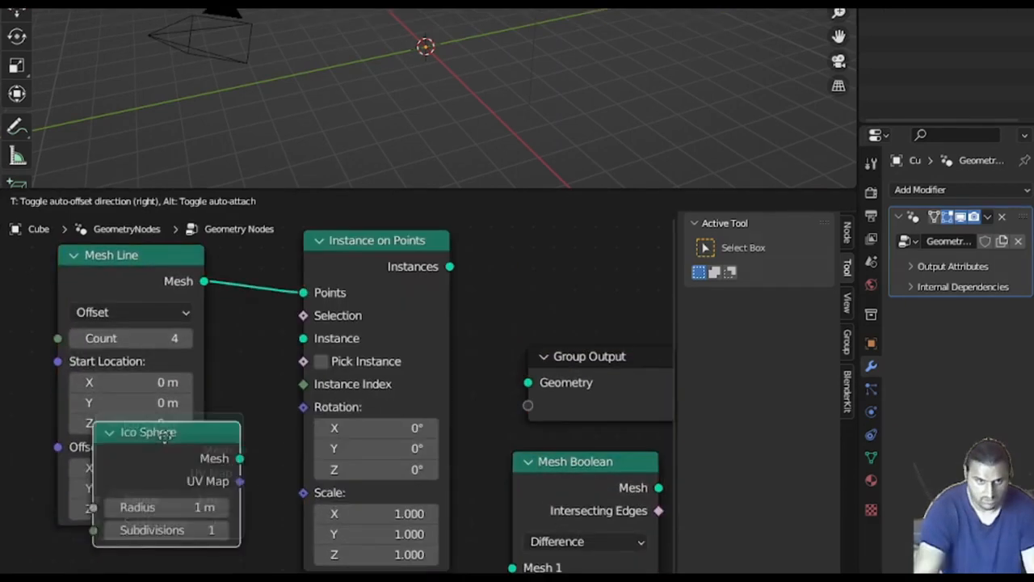
{"action": "left_click", "coordinate": [154, 477]}
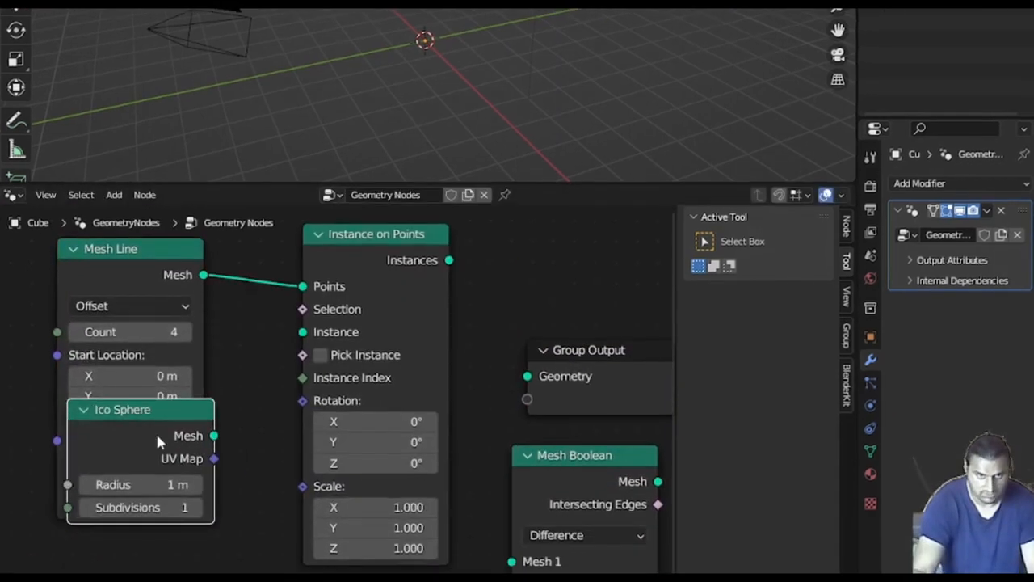
{"action": "scroll", "coordinate": [196, 481], "scroll_direction": "up", "scroll_amount": 2}
{"action": "left_click_drag", "start_coordinate": [181, 435], "coordinate": [293, 303]}
{"action": "scroll", "coordinate": [368, 380], "scroll_direction": "down", "scroll_amount": 5}
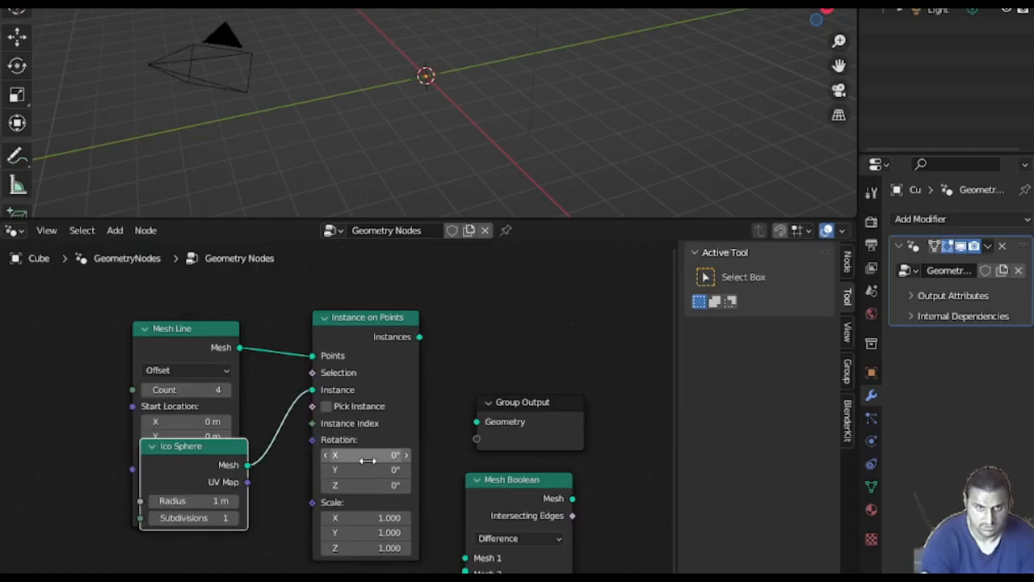
Step: Move Group Output further along and place Mesh Boolean between Instance on Points and Group Output
{"action": "key", "text": "a"}
{"action": "key", "text": "g"}
{"action": "left_click", "coordinate": [270, 467]}
{"action": "left_click_drag", "start_coordinate": [462, 453], "coordinate": [649, 389]}
{"action": "left_click_drag", "start_coordinate": [405, 518], "coordinate": [426, 301]}
Step: Set the Mesh Boolean node's operation to Intersect
{"action": "key", "text": "a"}
{"action": "key", "text": "g"}
{"action": "scroll", "coordinate": [339, 500], "scroll_direction": "up", "scroll_amount": 5}
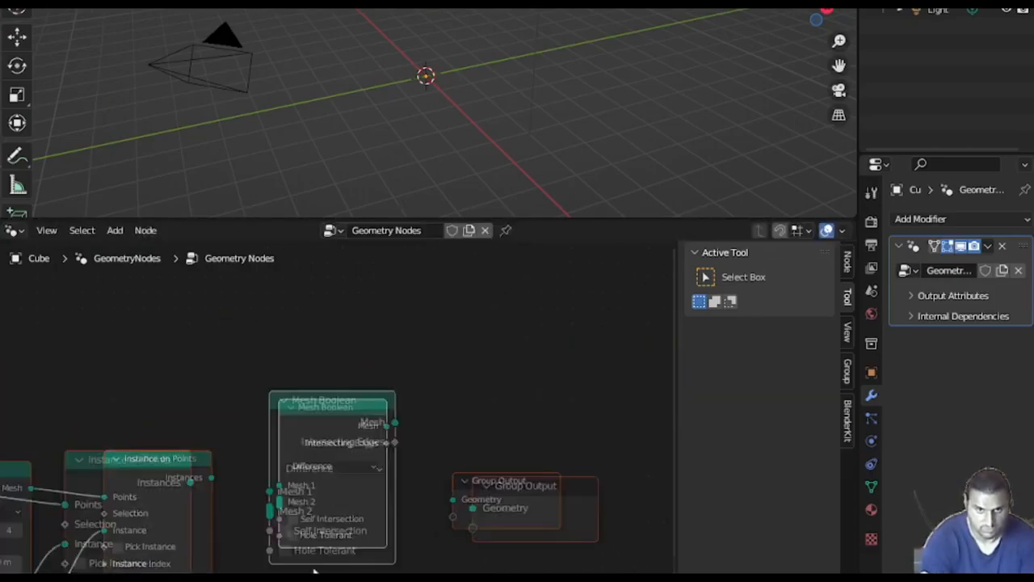
{"action": "left_click", "coordinate": [467, 336]}
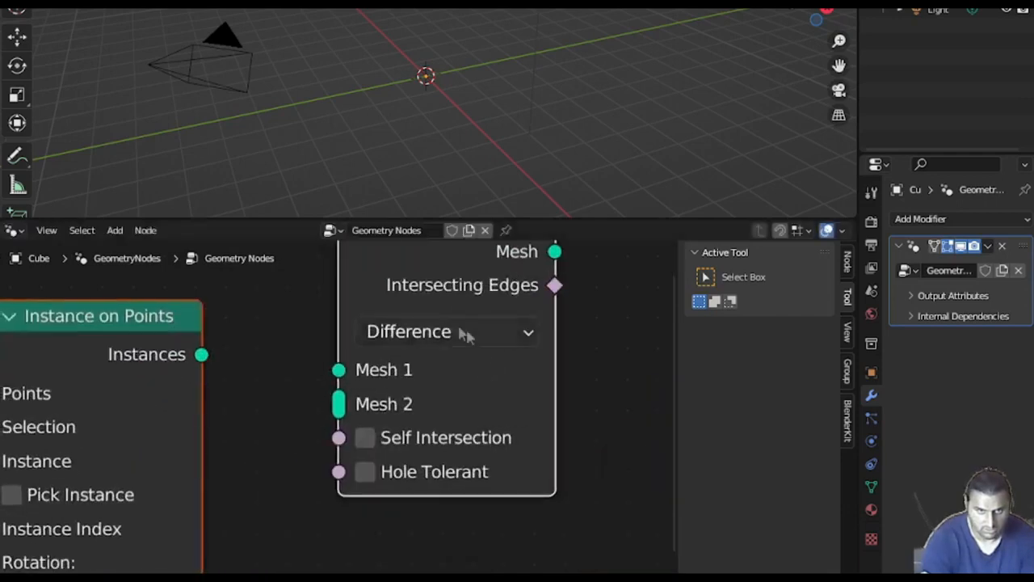
{"action": "left_click_drag", "start_coordinate": [352, 284], "coordinate": [310, 356]}
{"action": "left_click", "coordinate": [368, 408]}
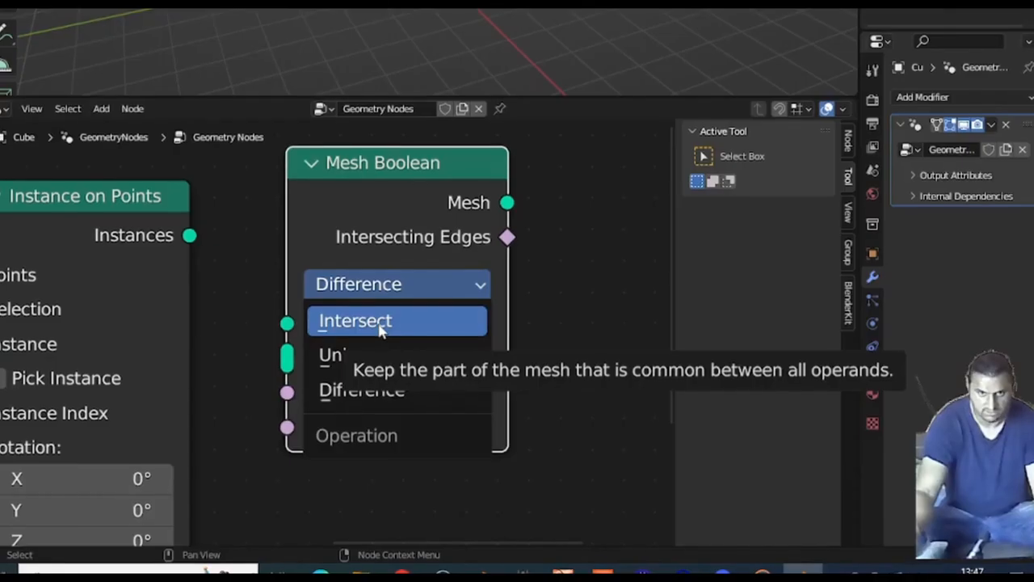
{"action": "left_click", "coordinate": [396, 443]}
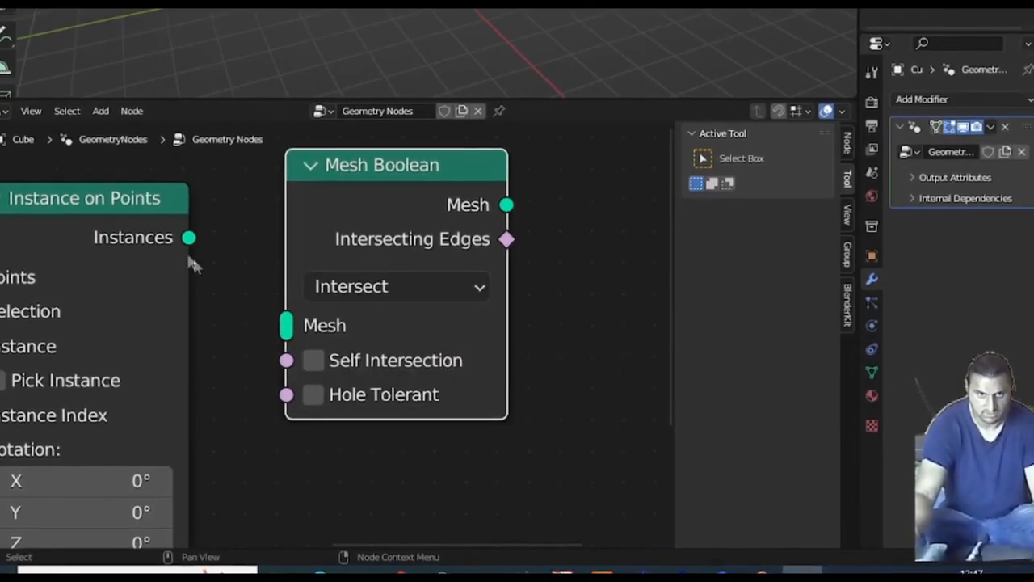
Step: Connect the Instances output to Mesh Boolean's Mesh input and the Boolean's Mesh output to Group Output's Geometry
{"action": "left_click_drag", "start_coordinate": [188, 241], "coordinate": [285, 327]}
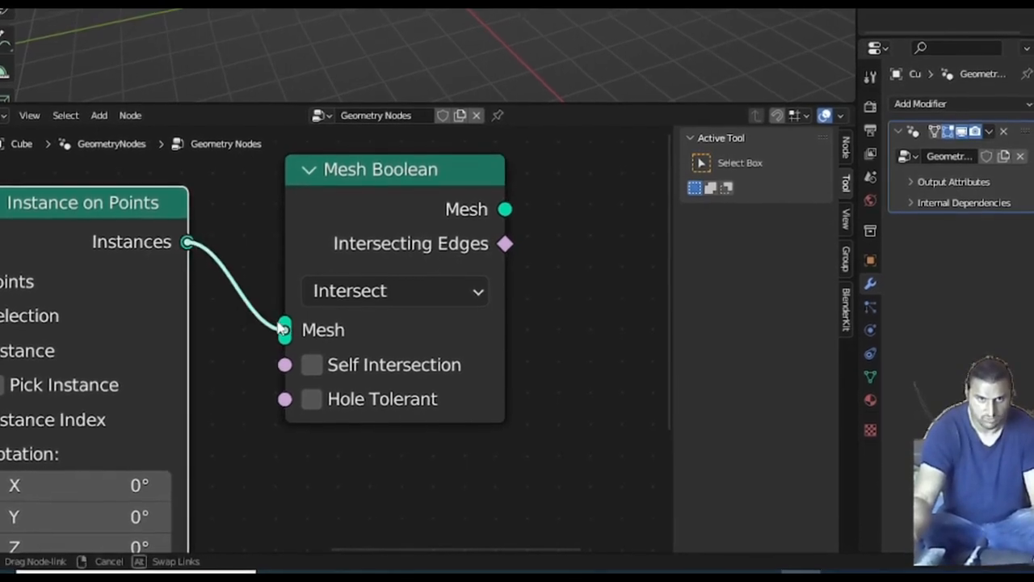
{"action": "scroll", "coordinate": [384, 317], "scroll_direction": "down", "scroll_amount": 3}
{"action": "scroll", "coordinate": [384, 317], "scroll_direction": "down", "scroll_amount": 2}
{"action": "left_click_drag", "start_coordinate": [413, 276], "coordinate": [503, 320]}
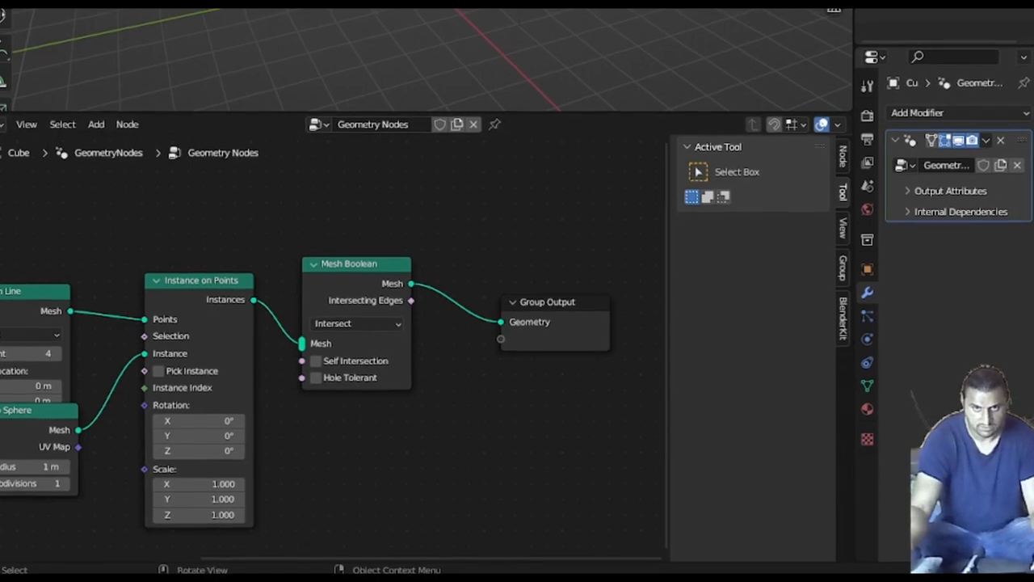
Step: Move the Ico Sphere node clear of the Mesh Line node
{"action": "key", "text": "a"}
{"action": "left_click_drag", "start_coordinate": [343, 380], "coordinate": [595, 223]}
{"action": "left_click_drag", "start_coordinate": [280, 270], "coordinate": [133, 303]}
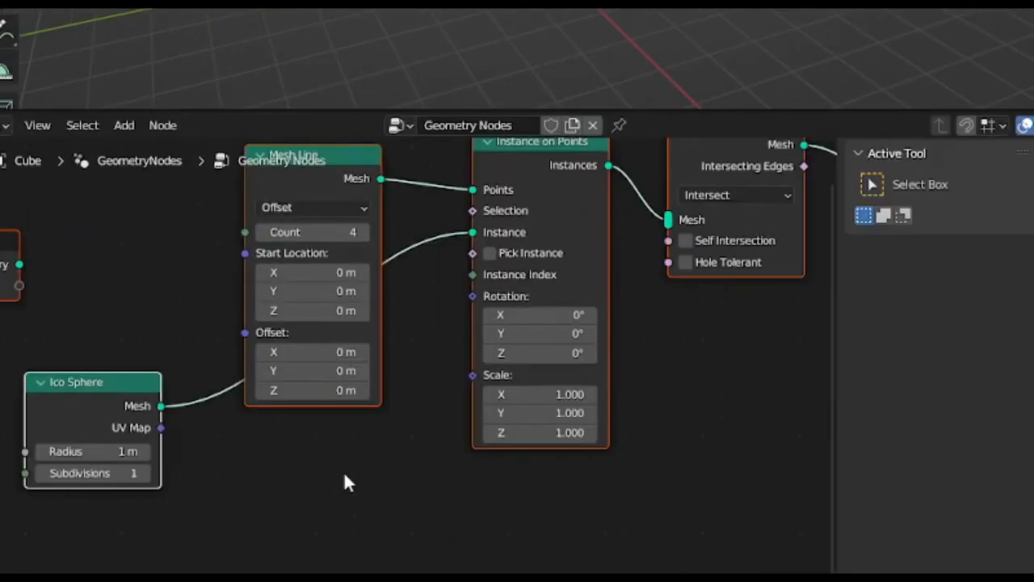
Step: Add a Random Value node and place it below the Mesh Line node
{"action": "key", "text": "shift+a"}
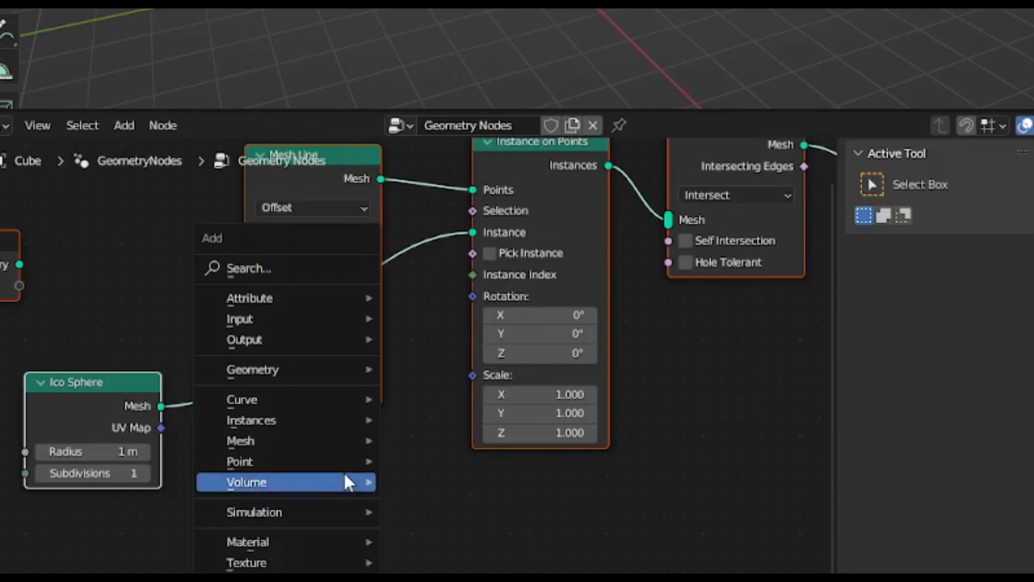
{"action": "left_click", "coordinate": [288, 273]}
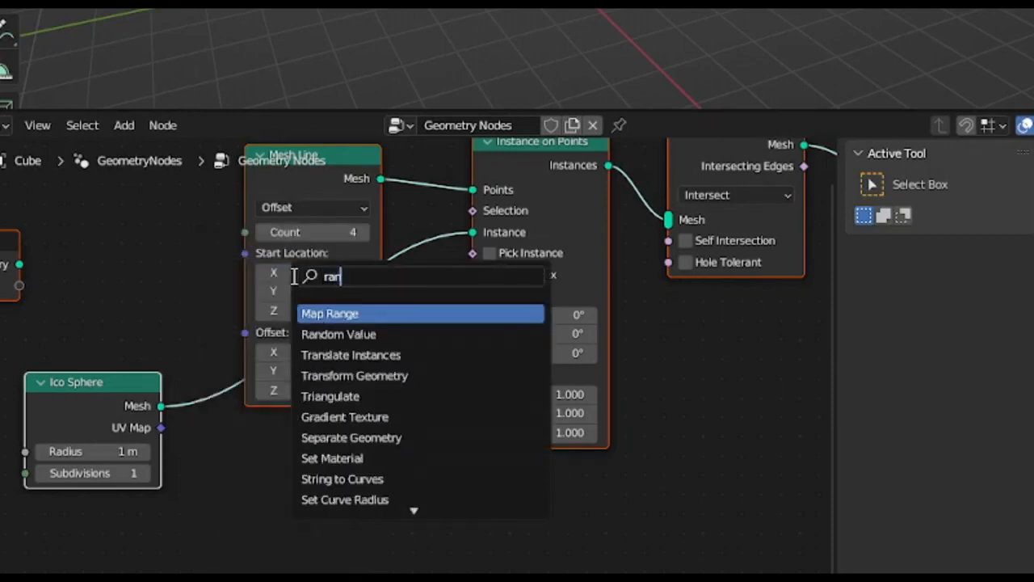
{"action": "type", "text": "random"}
{"action": "key", "text": "Return"}
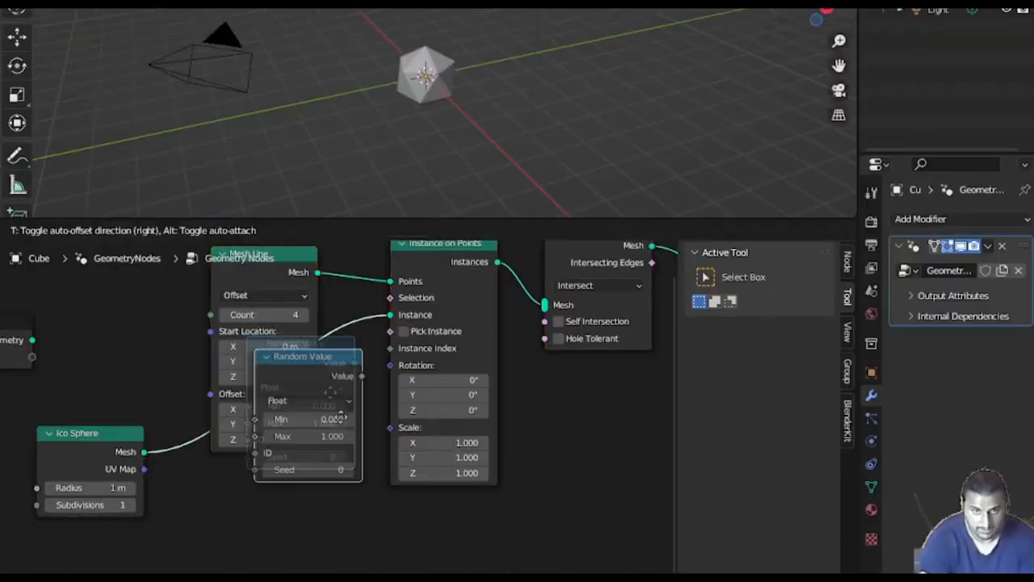
{"action": "left_click", "coordinate": [357, 478]}
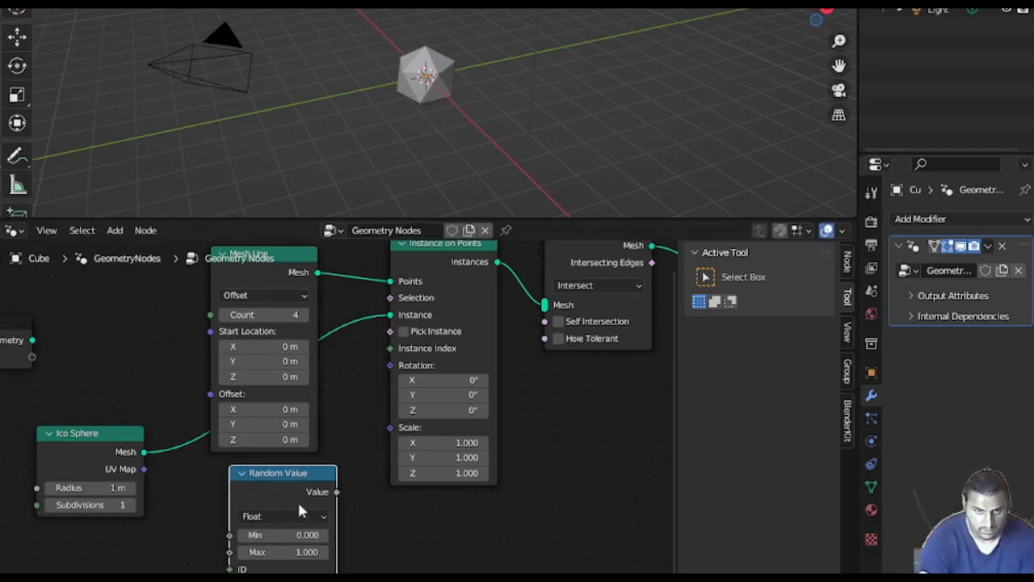
{"action": "scroll", "coordinate": [298, 500], "scroll_direction": "up", "scroll_amount": 3}
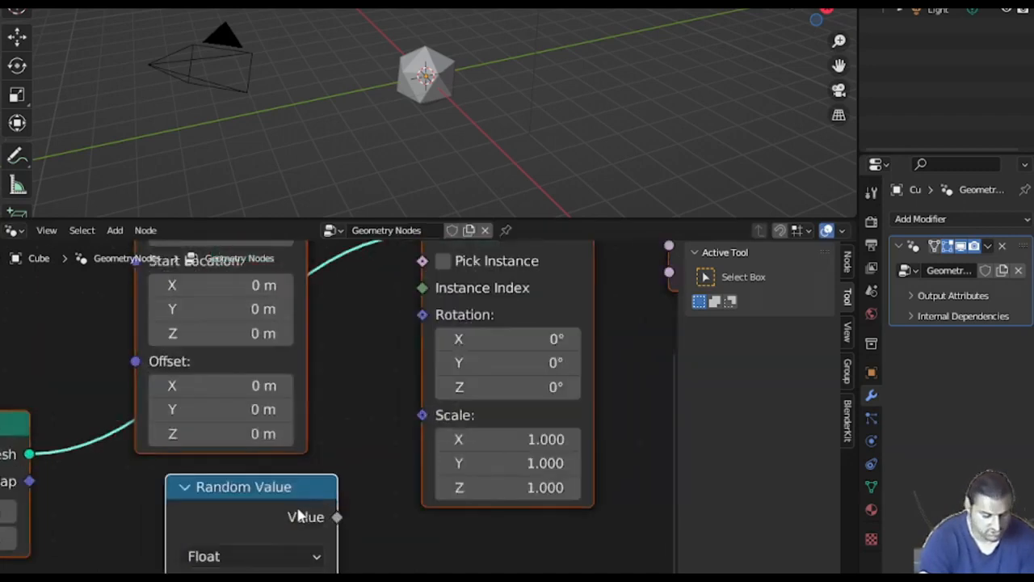
Step: Set the Random Value node's data type to Vector and place a duplicate of the node beside it
{"action": "middle_click_drag", "start_coordinate": [300, 517], "coordinate": [350, 427]}
{"action": "left_click", "coordinate": [305, 474]}
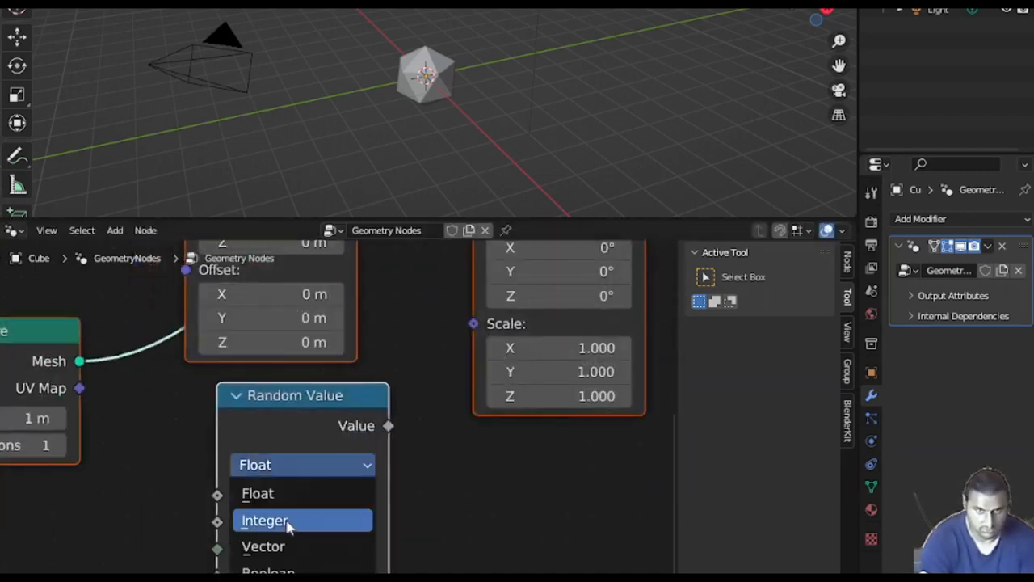
{"action": "left_click", "coordinate": [289, 545]}
{"action": "scroll", "coordinate": [302, 511], "scroll_direction": "down", "scroll_amount": 2}
{"action": "left_click", "coordinate": [314, 436]}
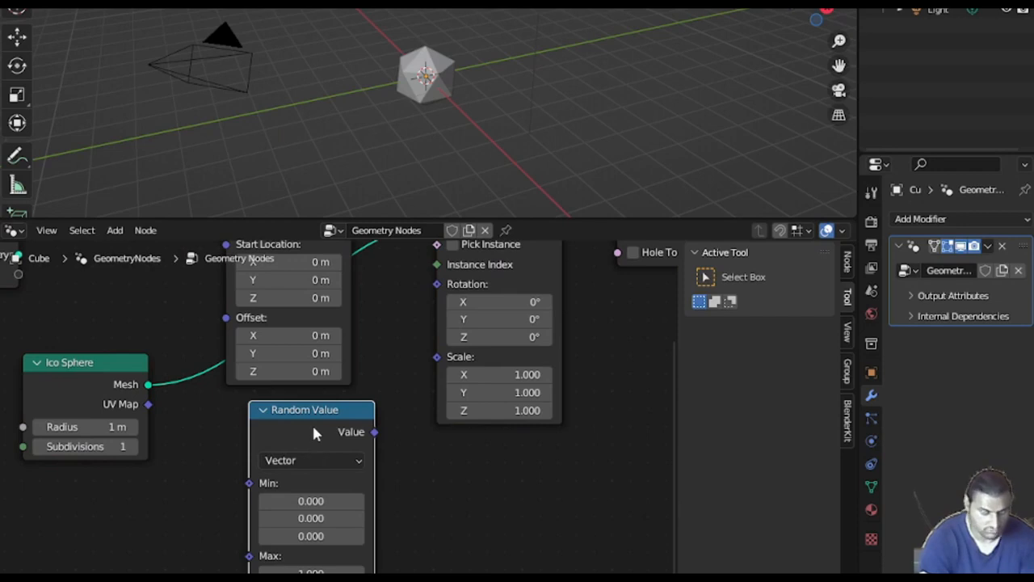
{"action": "key", "text": "shift+d"}
{"action": "left_click_drag", "start_coordinate": [310, 434], "coordinate": [247, 455]}
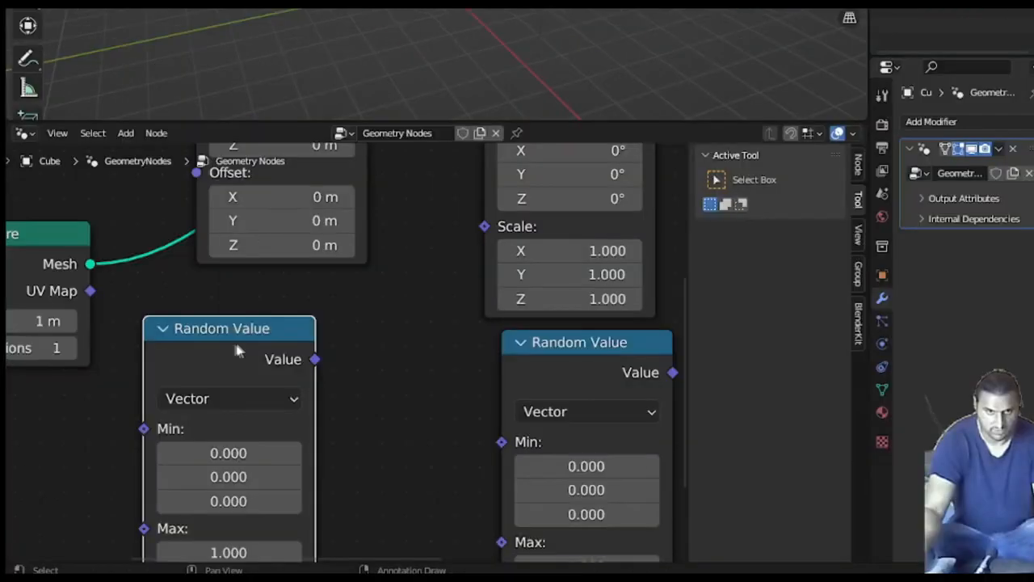
Step: Set the Random Value below Mesh Line to a maximum of 6.283 on all axes and connect it to Instance on Points' Rotation
{"action": "left_click_drag", "start_coordinate": [237, 349], "coordinate": [286, 232]}
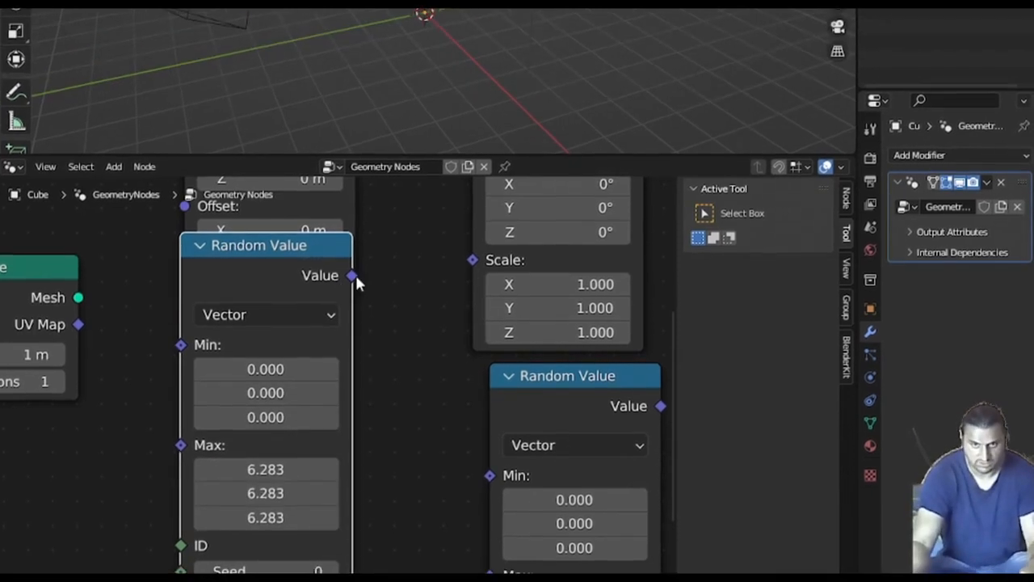
{"action": "scroll", "coordinate": [370, 252], "scroll_direction": "down", "scroll_amount": 3}
{"action": "left_click_drag", "start_coordinate": [350, 294], "coordinate": [442, 253]}
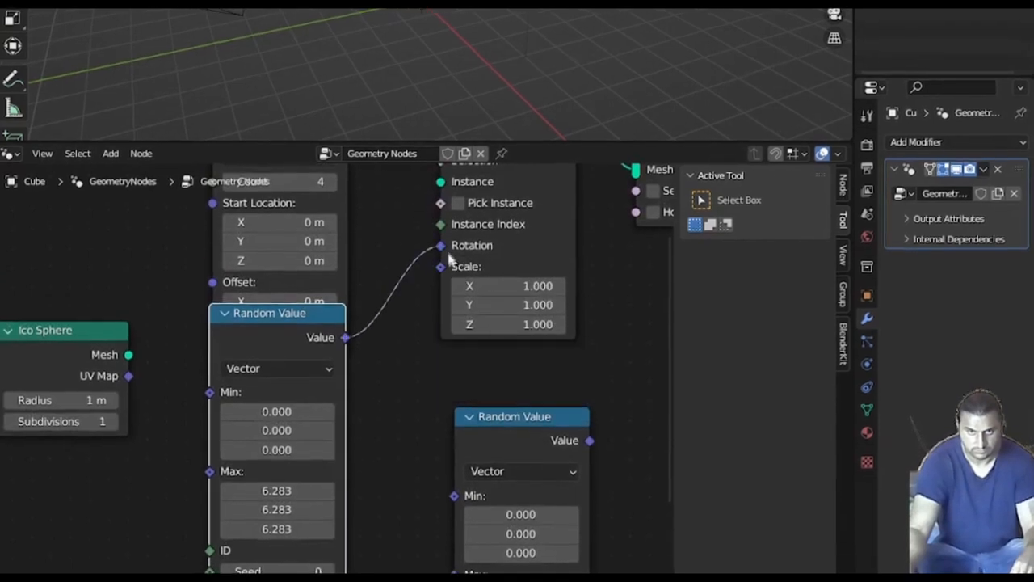
Step: Move the other Random Value node below Instance on Points and connect its Value to the Scale input
{"action": "left_click_drag", "start_coordinate": [499, 419], "coordinate": [387, 385]}
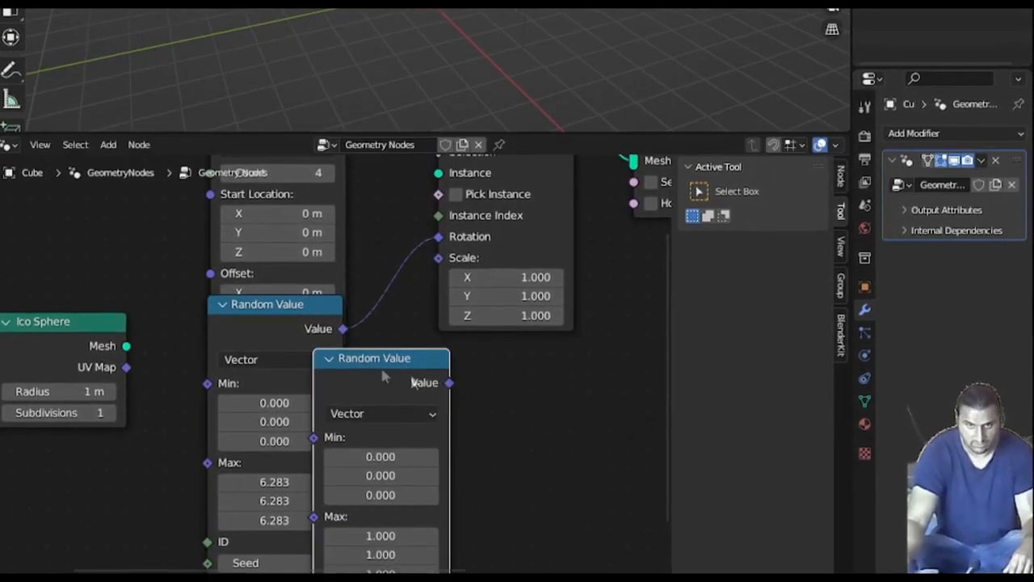
{"action": "left_click_drag", "start_coordinate": [450, 382], "coordinate": [436, 248]}
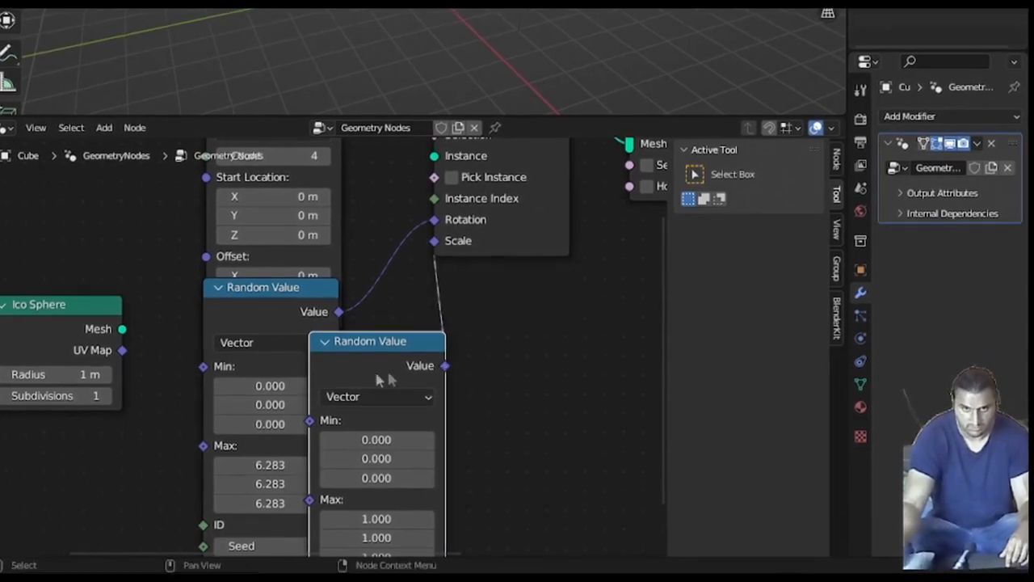
{"action": "left_click_drag", "start_coordinate": [377, 369], "coordinate": [414, 339]}
Step: Reconnect the Ico Sphere's Mesh output to the Instance input of Instance on Points
{"action": "key", "text": "a"}
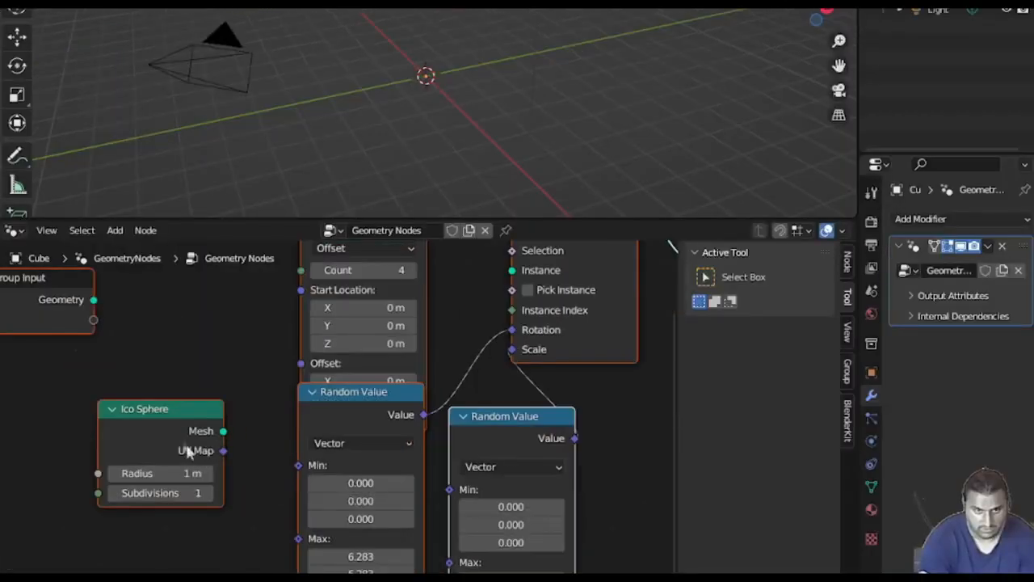
{"action": "left_click_drag", "start_coordinate": [186, 451], "coordinate": [195, 485]}
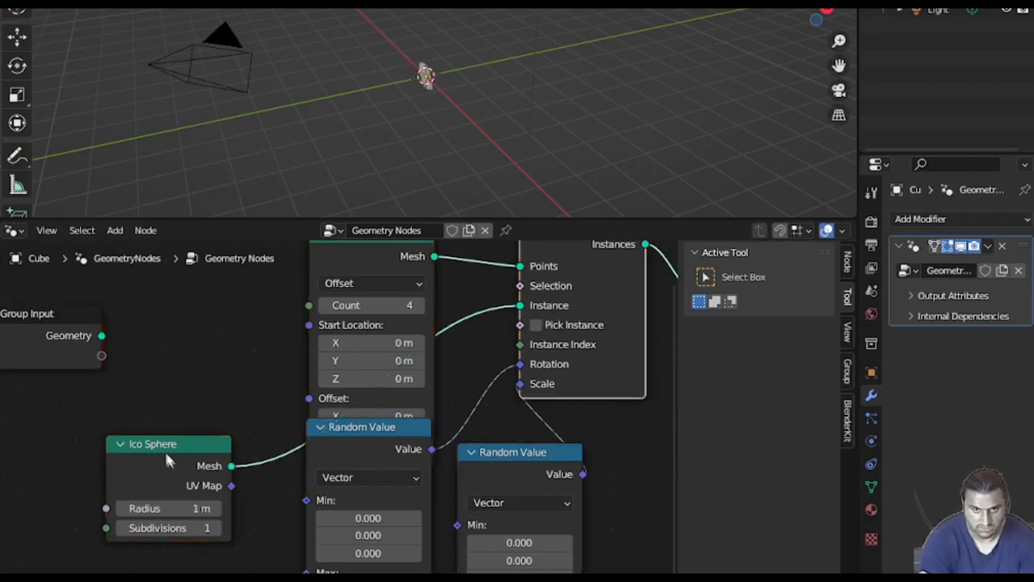
{"action": "scroll", "coordinate": [556, 363], "scroll_direction": "down", "scroll_amount": 2}
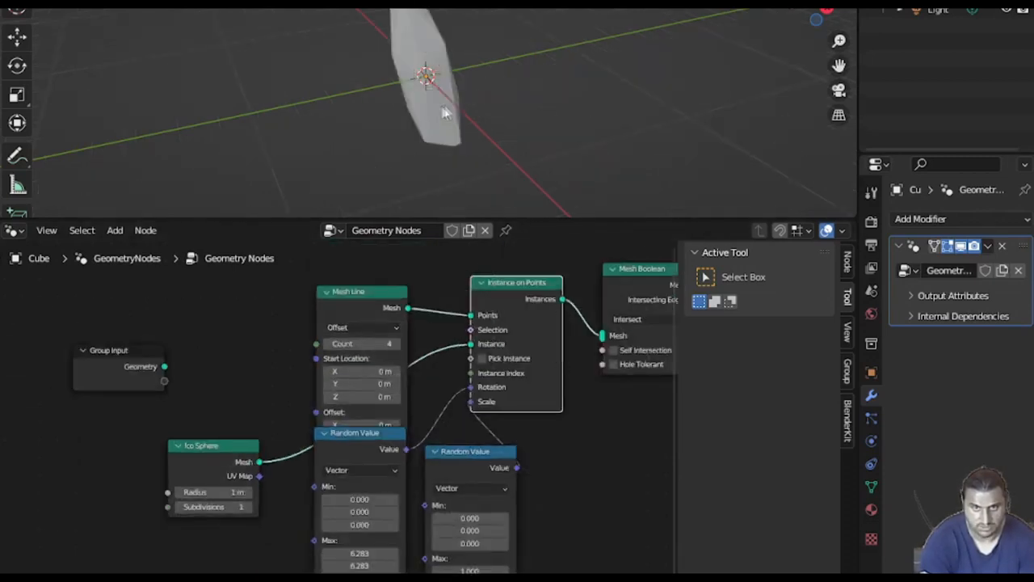
Step: Make three duplicates of the Group Input node and spread them around the Ico Sphere and Mesh Line nodes
{"action": "key", "text": "a"}
{"action": "key", "text": "g"}
{"action": "left_click", "coordinate": [361, 470]}
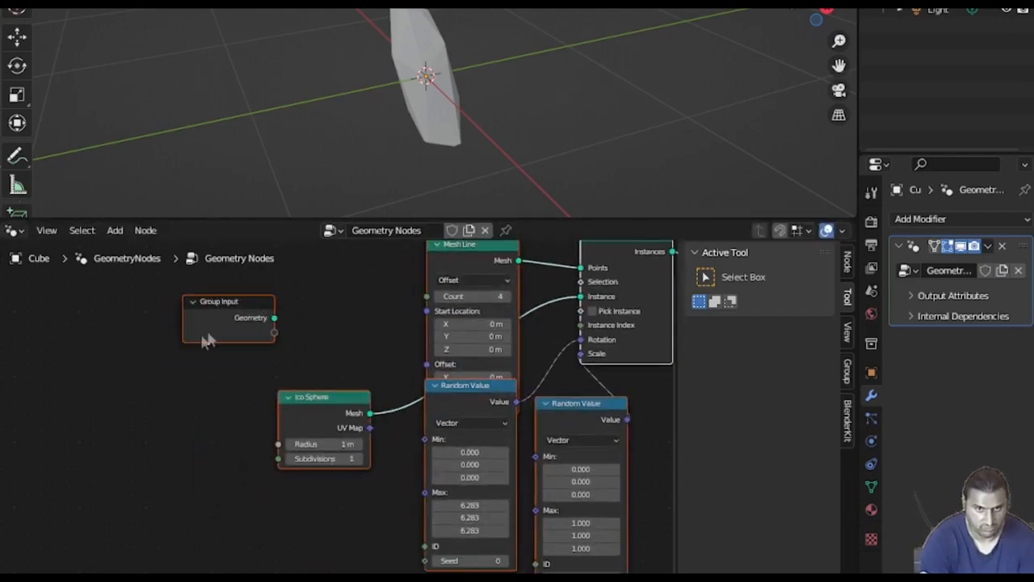
{"action": "left_click_drag", "start_coordinate": [230, 330], "coordinate": [217, 413]}
{"action": "scroll", "coordinate": [229, 345], "scroll_direction": "up", "scroll_amount": 4}
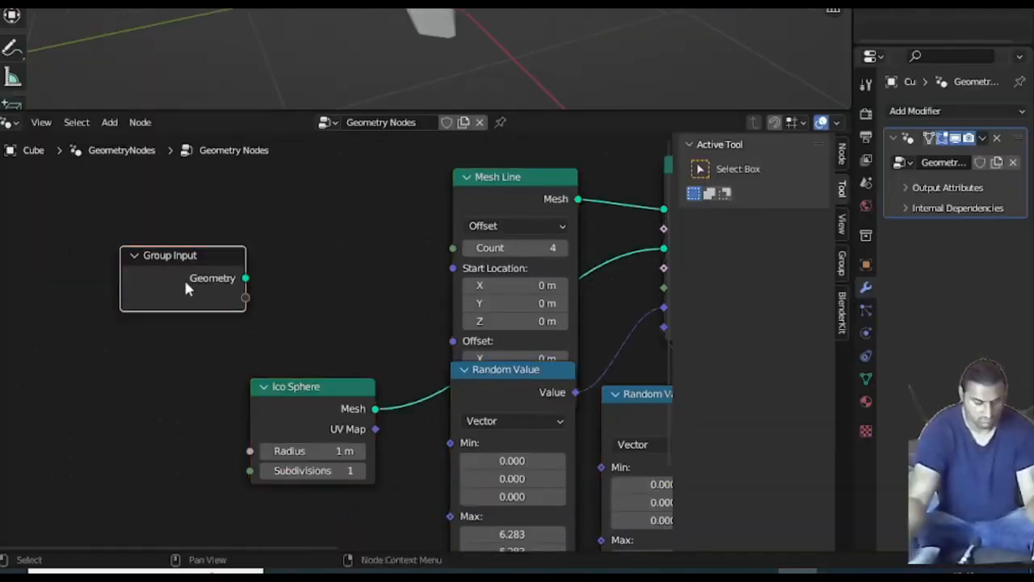
{"action": "key", "text": "shift+d"}
{"action": "key", "text": "shift+d"}
{"action": "left_click", "coordinate": [46, 229]}
{"action": "left_click", "coordinate": [123, 533]}
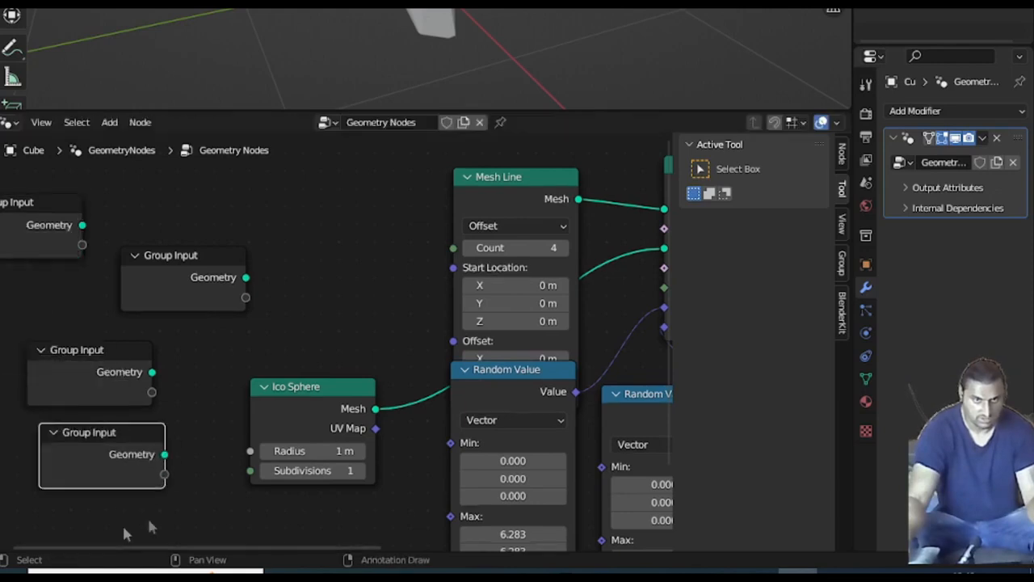
Step: Expose Mesh Line's Count by linking it to a Group Input's empty socket, and move that Group Input near Mesh Line
{"action": "key", "text": "a"}
{"action": "middle_click_drag", "start_coordinate": [216, 328], "coordinate": [157, 367]}
{"action": "scroll", "coordinate": [320, 328], "scroll_direction": "up", "scroll_amount": 3}
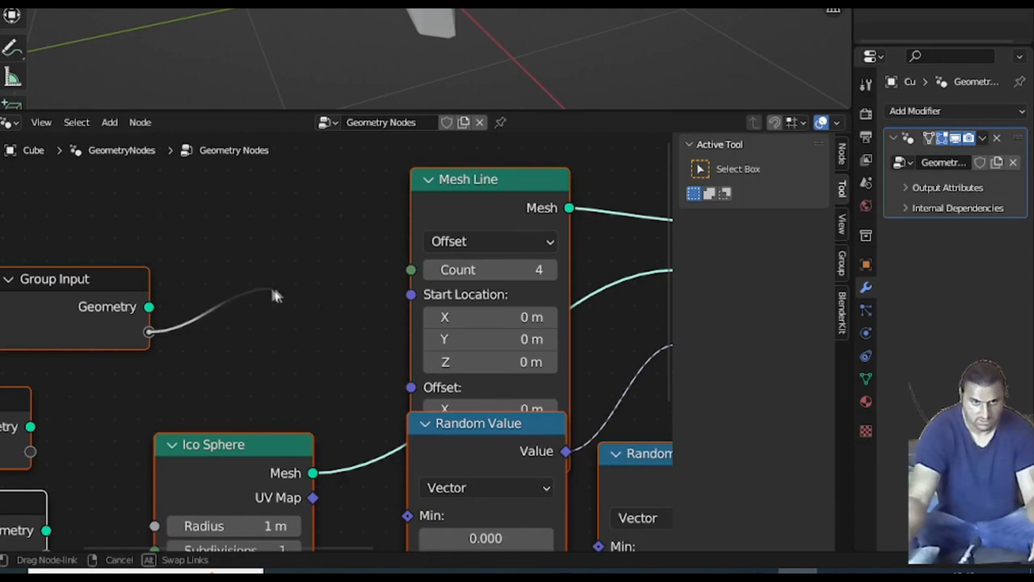
{"action": "left_click_drag", "start_coordinate": [413, 273], "coordinate": [412, 279]}
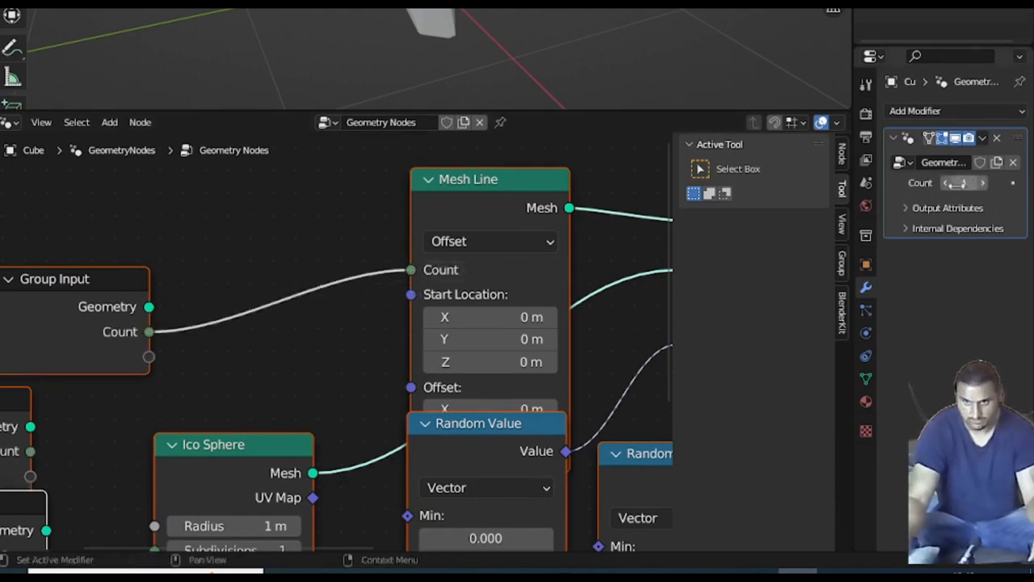
{"action": "left_click_drag", "start_coordinate": [66, 330], "coordinate": [211, 207]}
{"action": "left_click", "coordinate": [212, 208]}
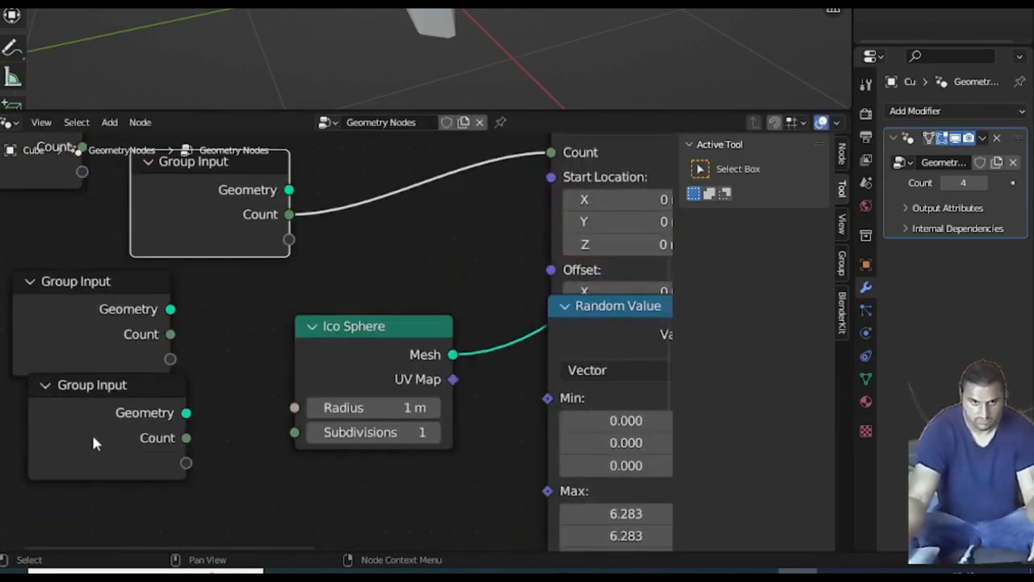
Step: Expose the Ico Sphere's Radius by linking it to the empty socket of a nearby Group Input
{"action": "scroll", "coordinate": [95, 429], "scroll_direction": "down", "scroll_amount": 2}
{"action": "left_click_drag", "start_coordinate": [142, 430], "coordinate": [117, 357]}
{"action": "key", "text": "a"}
{"action": "left_click", "coordinate": [181, 375]}
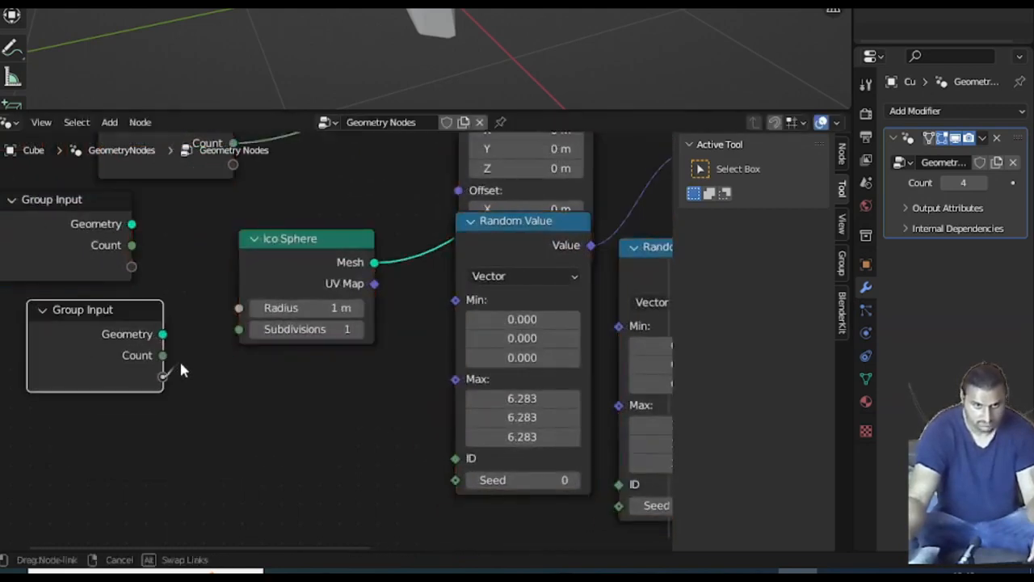
{"action": "left_click_drag", "start_coordinate": [234, 314], "coordinate": [239, 312]}
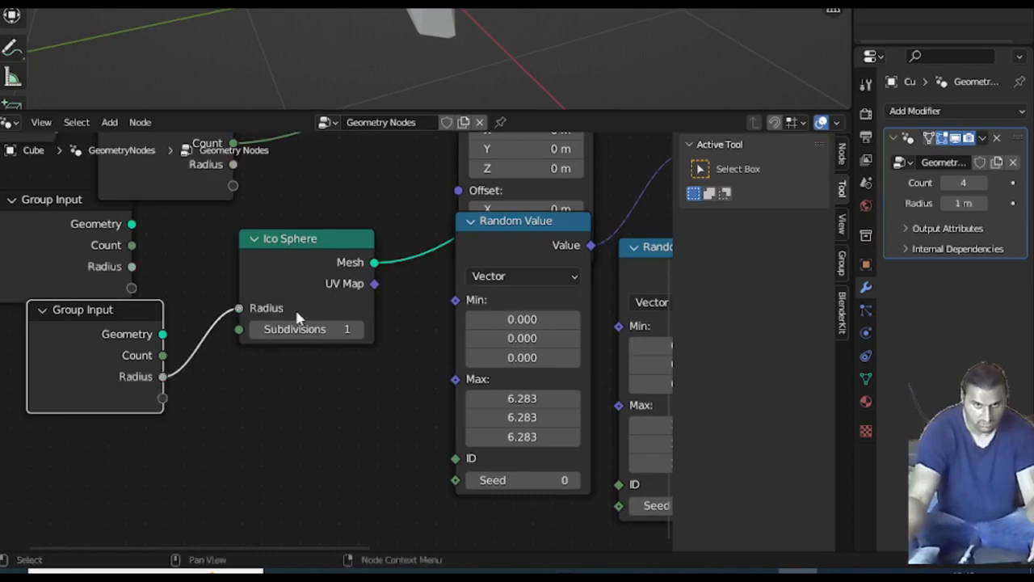
{"action": "left_click_drag", "start_coordinate": [137, 387], "coordinate": [166, 410]}
Step: Move a spare Group Input below the Ico Sphere and link its empty socket to the rotation Random Value's Seed
{"action": "left_click", "coordinate": [61, 269]}
{"action": "left_click_drag", "start_coordinate": [46, 234], "coordinate": [200, 342]}
{"action": "key", "text": "a"}
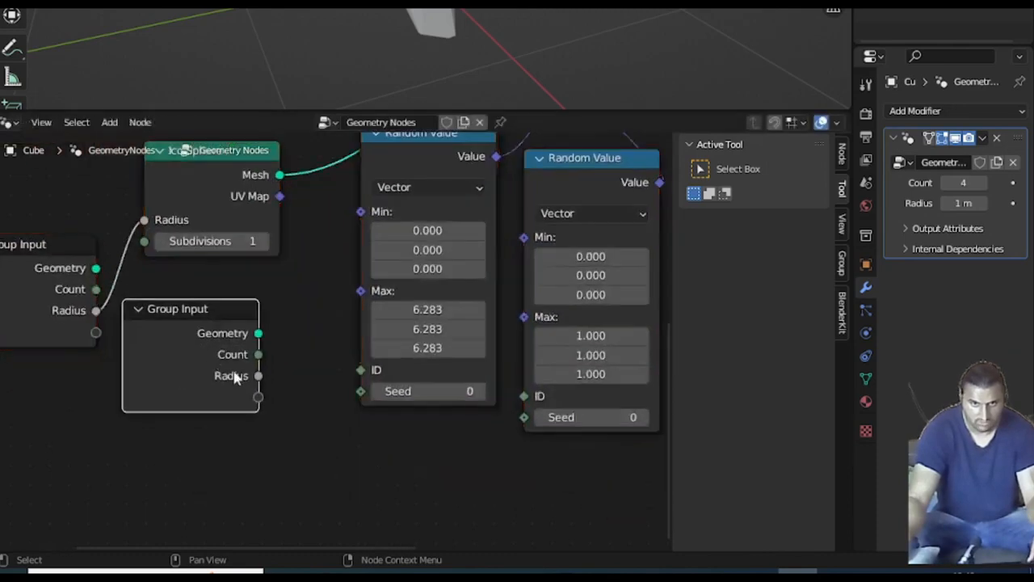
{"action": "left_click_drag", "start_coordinate": [235, 408], "coordinate": [243, 414]}
{"action": "key", "text": "Escape"}
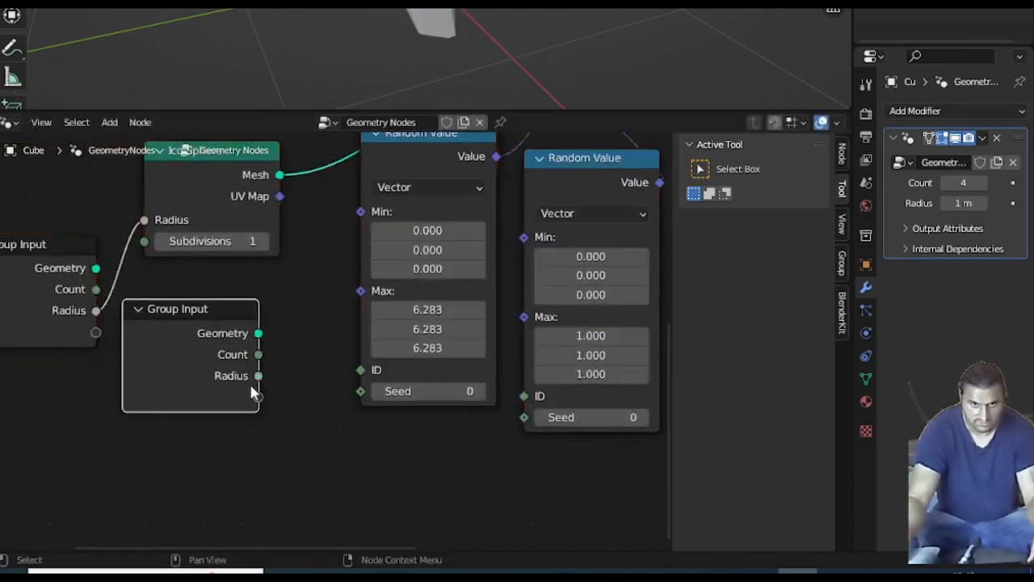
{"action": "left_click_drag", "start_coordinate": [362, 401], "coordinate": [360, 393]}
Step: Rearrange the node tree with more space between the Random Value, Instance on Points, Mesh Boolean and Group Output nodes
{"action": "left_click_drag", "start_coordinate": [425, 183], "coordinate": [398, 224]}
{"action": "scroll", "coordinate": [230, 433], "scroll_direction": "down", "scroll_amount": 8}
{"action": "left_click_drag", "start_coordinate": [515, 266], "coordinate": [340, 176]}
{"action": "left_click_drag", "start_coordinate": [341, 218], "coordinate": [401, 278]}
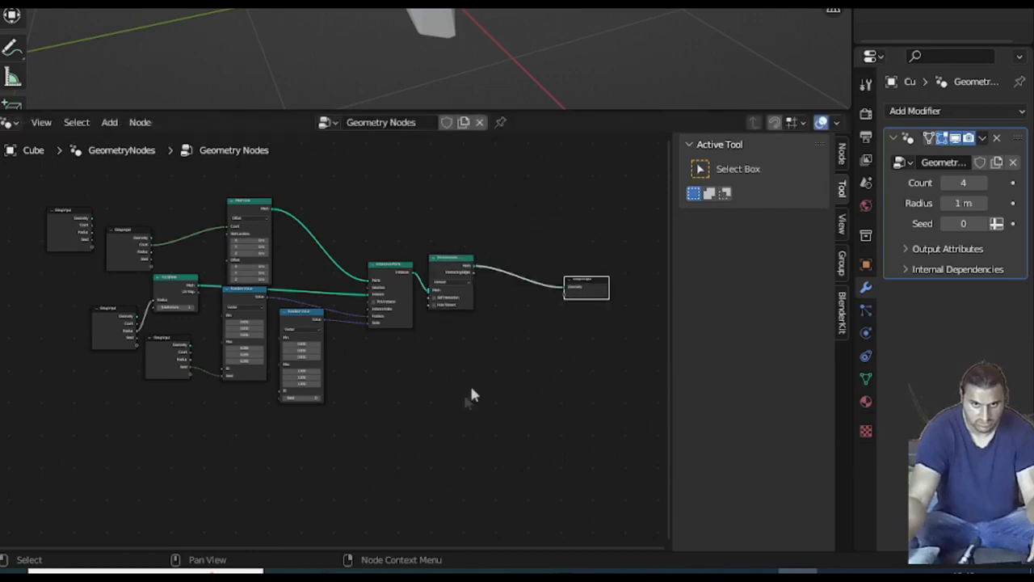
{"action": "key", "text": "a"}
{"action": "key", "text": "g"}
{"action": "left_click", "coordinate": [510, 296]}
Step: Lower the Group Input feeding the rotation seed and link its empty socket to the scale Random Value's Seed
{"action": "scroll", "coordinate": [266, 351], "scroll_direction": "up", "scroll_amount": 6}
{"action": "middle_click_drag", "start_coordinate": [137, 243], "coordinate": [287, 265]}
{"action": "left_click", "coordinate": [277, 260]}
{"action": "left_click_drag", "start_coordinate": [277, 262], "coordinate": [293, 339]}
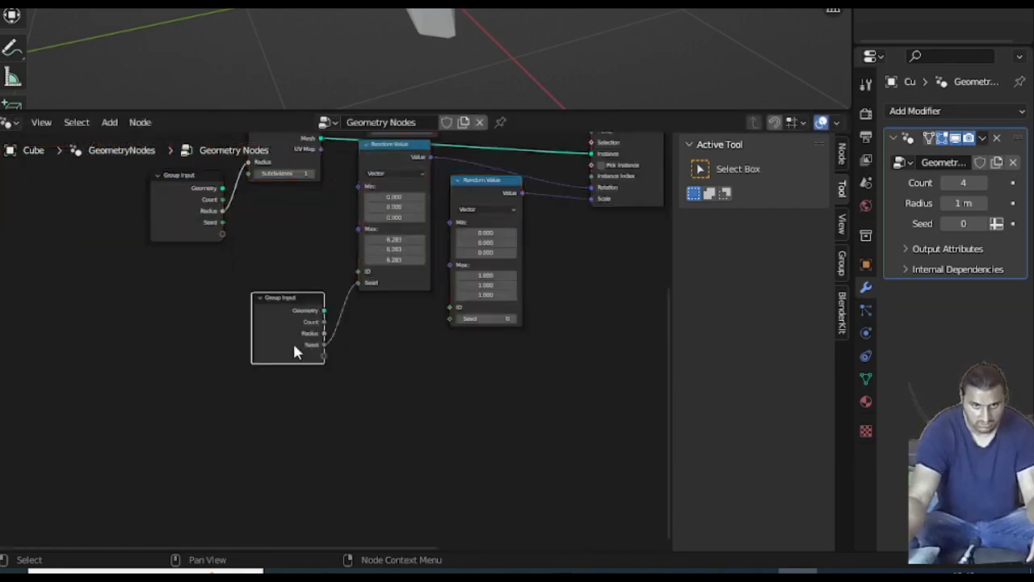
{"action": "scroll", "coordinate": [323, 349], "scroll_direction": "up", "scroll_amount": 8}
{"action": "key", "text": "a"}
{"action": "key", "text": "g"}
{"action": "left_click", "coordinate": [329, 422]}
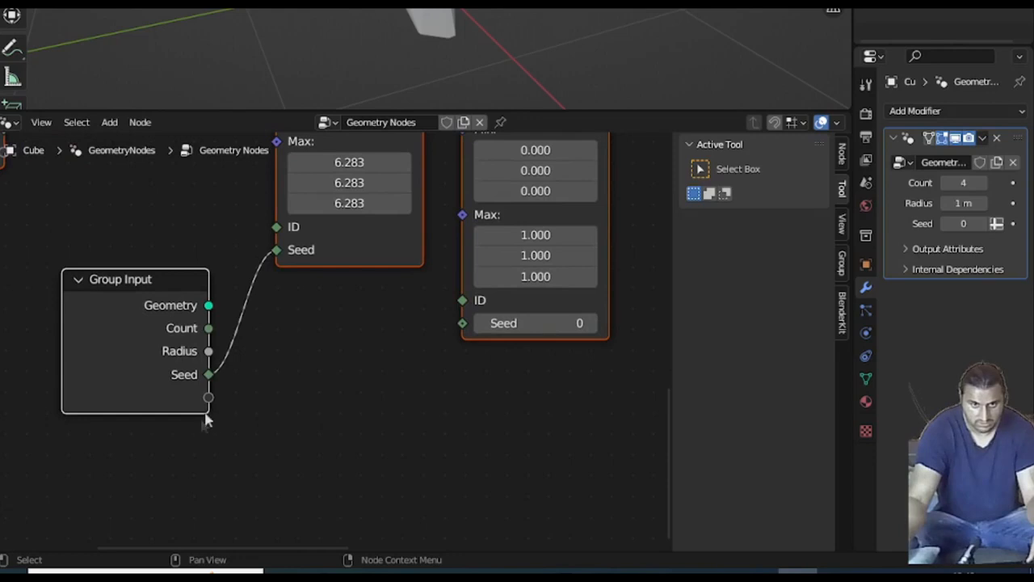
{"action": "left_click_drag", "start_coordinate": [207, 397], "coordinate": [464, 323]}
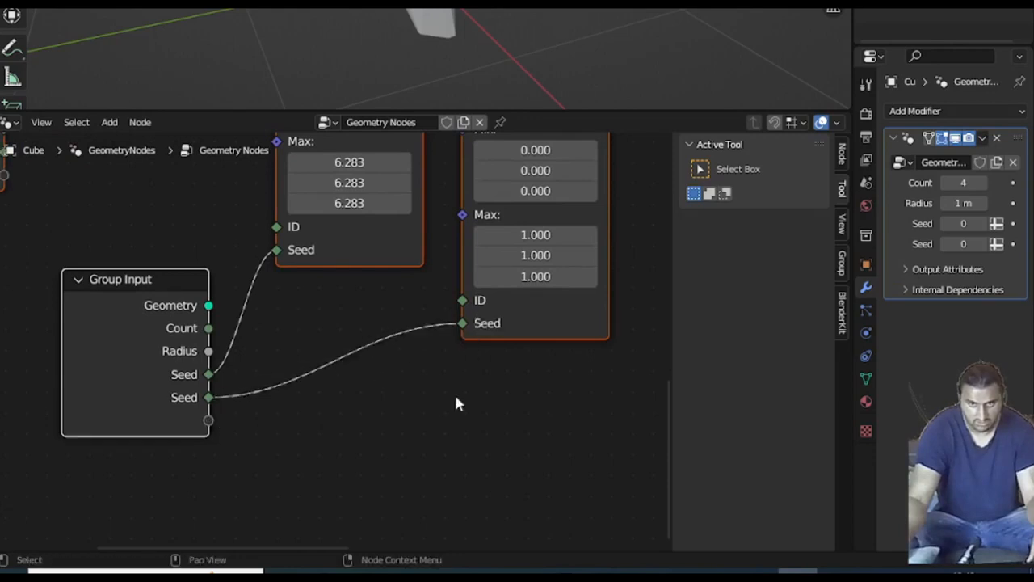
Step: Show the node group's input settings and link the Group Input's empty socket to the scale Random Value's Min
{"action": "key", "text": "g"}
{"action": "left_click", "coordinate": [194, 514]}
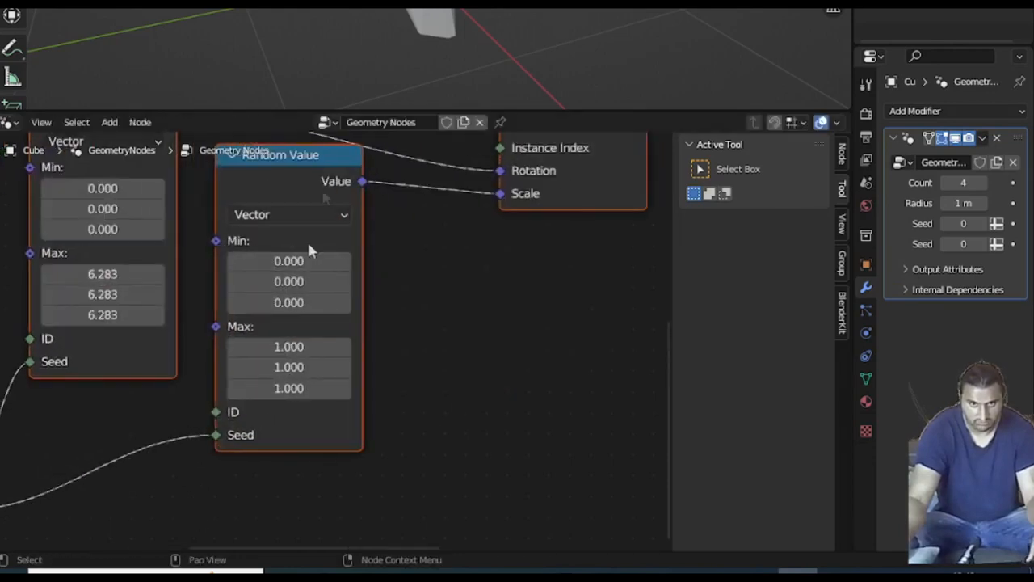
{"action": "scroll", "coordinate": [287, 444], "scroll_direction": "down", "scroll_amount": 3}
{"action": "middle_click_drag", "start_coordinate": [289, 446], "coordinate": [298, 430]}
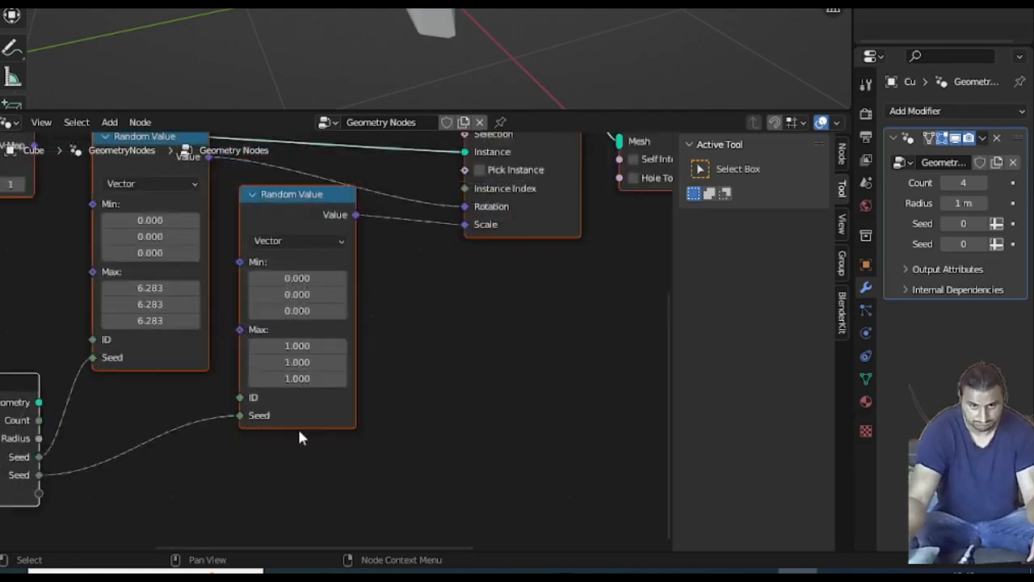
{"action": "middle_click_drag", "start_coordinate": [299, 430], "coordinate": [318, 431]}
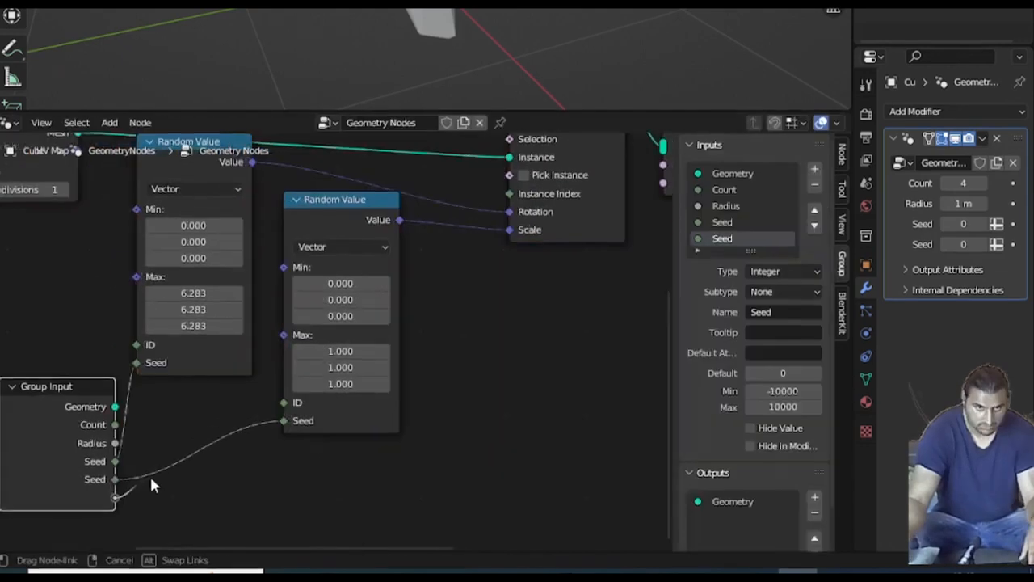
{"action": "left_click_drag", "start_coordinate": [150, 478], "coordinate": [285, 280]}
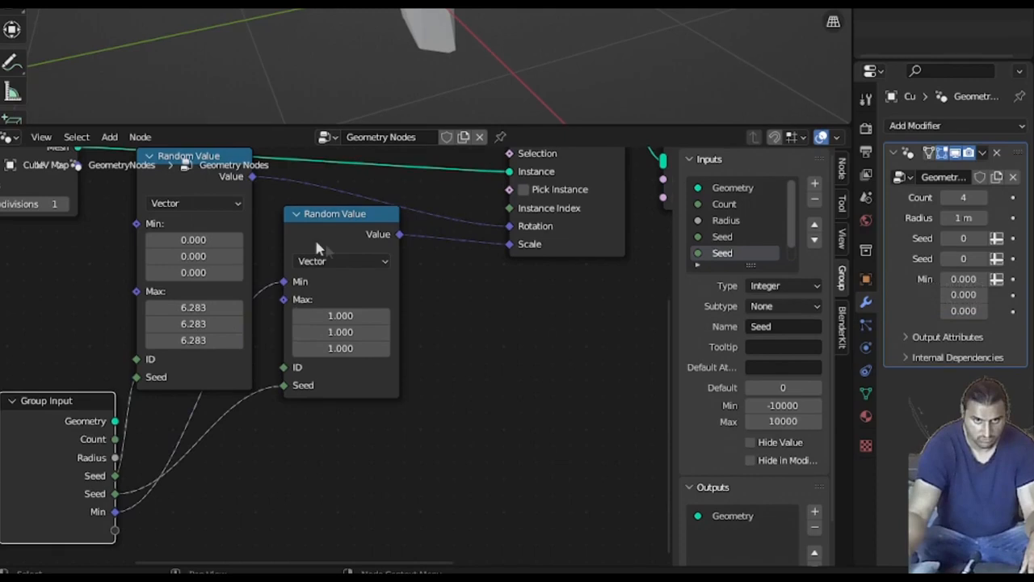
Step: Change the type of the group's Min input from Vector to Float
{"action": "scroll", "coordinate": [314, 235], "scroll_direction": "up", "scroll_amount": 2}
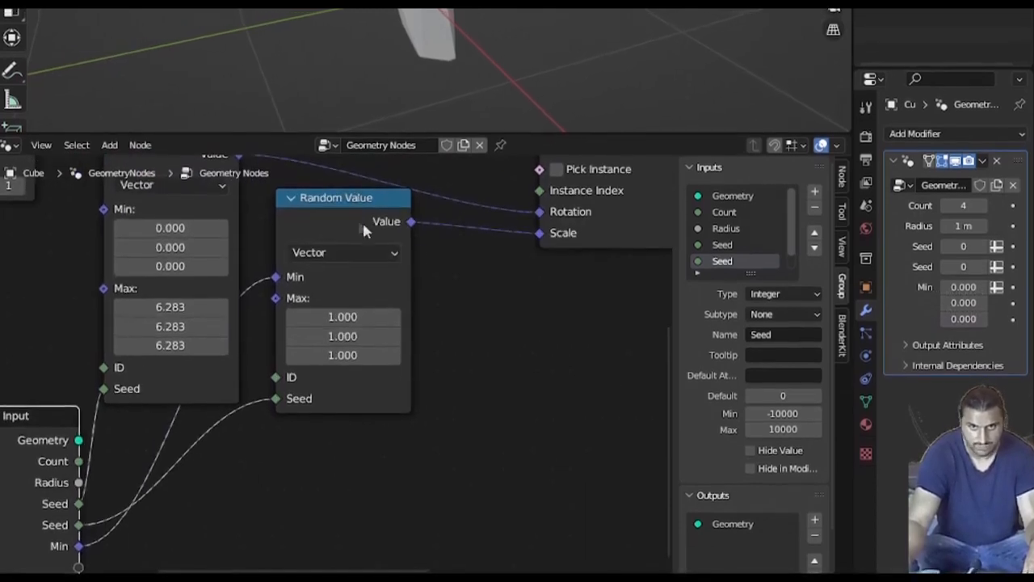
{"action": "scroll", "coordinate": [741, 229], "scroll_direction": "down", "scroll_amount": 1}
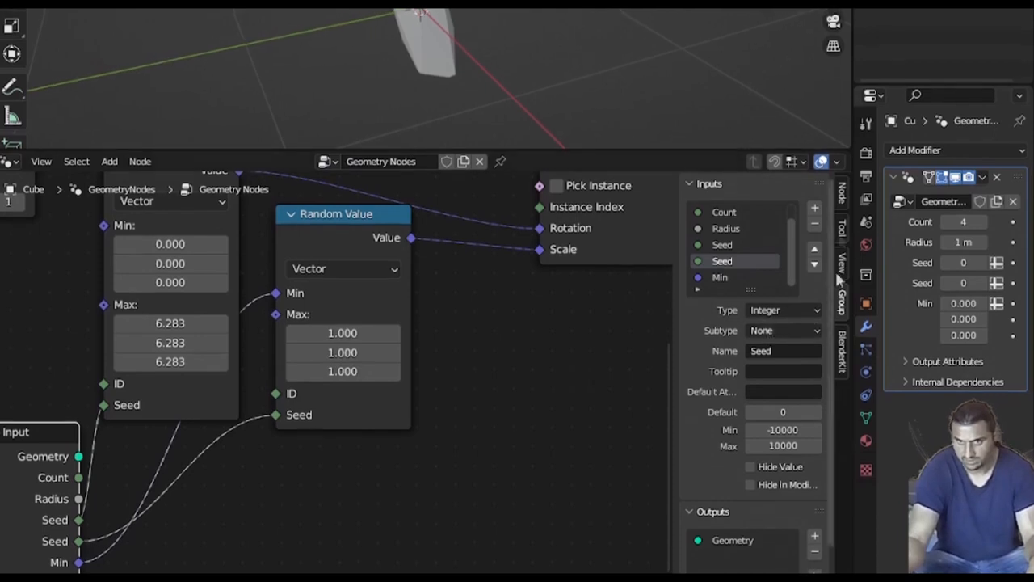
{"action": "left_click", "coordinate": [722, 285]}
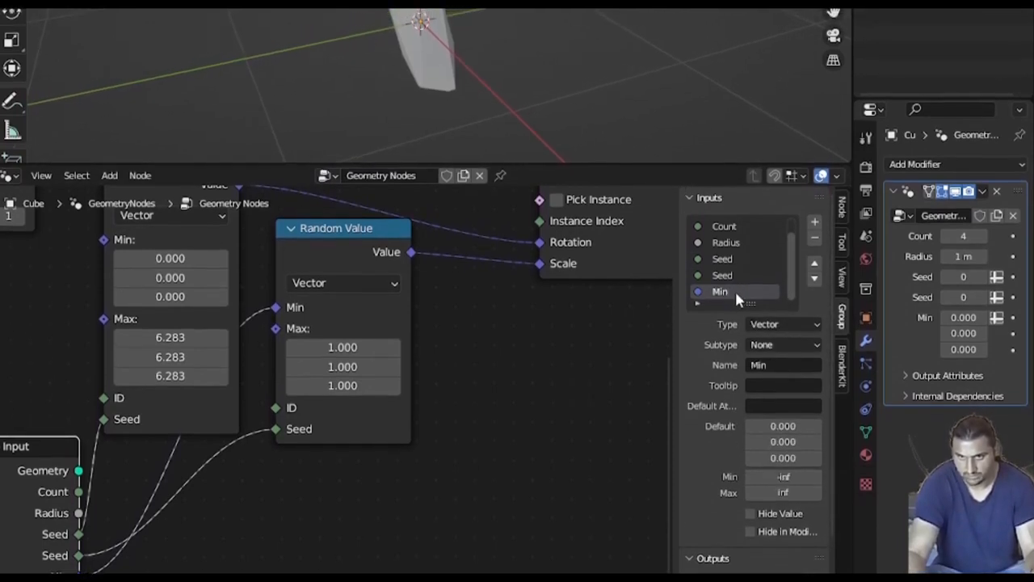
{"action": "left_click", "coordinate": [782, 326]}
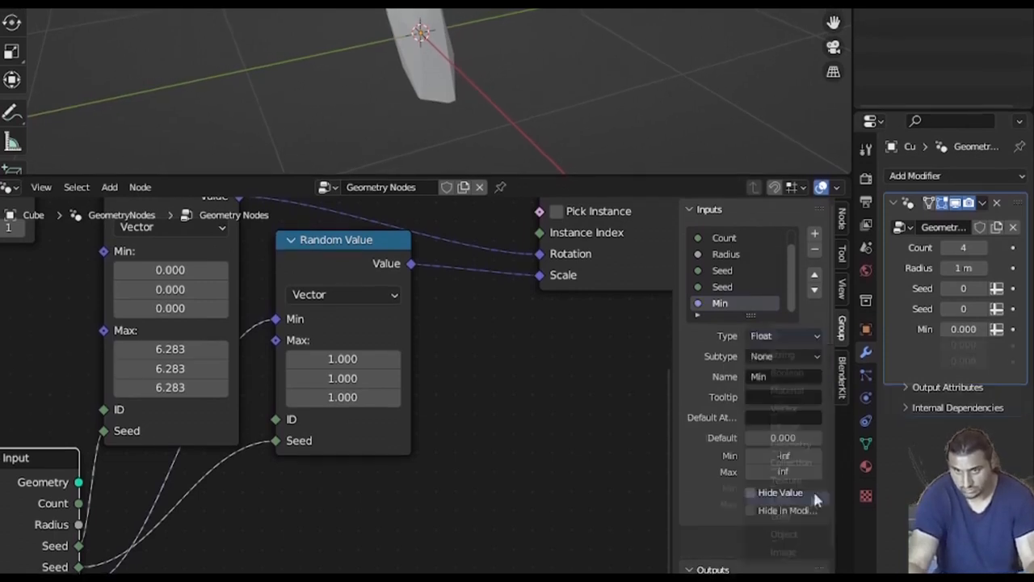
{"action": "left_click", "coordinate": [813, 502]}
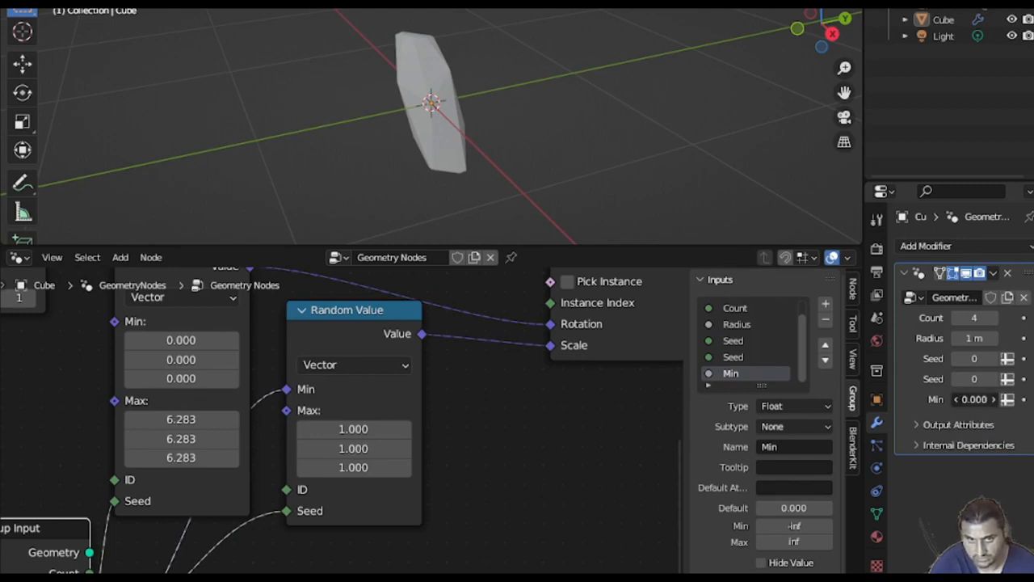
Step: Set the modifier's Min to 0.210 and Count to 5, and enlarge the 3D viewport over the node editor
{"action": "mouse_move", "coordinate": [975, 399]}
{"action": "left_mouse_down"}
{"action": "mouse_move", "coordinate": [1021, 399]}
{"action": "mouse_move", "coordinate": [960, 399]}
{"action": "mouse_move", "coordinate": [982, 400]}
{"action": "left_mouse_up"}
{"action": "left_click", "coordinate": [995, 319]}
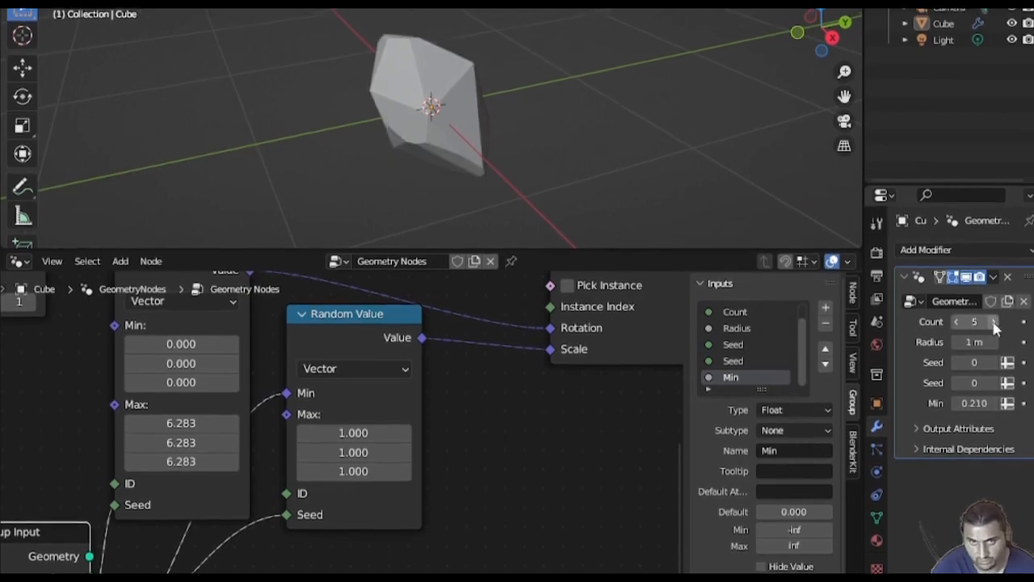
{"action": "middle_click_drag", "start_coordinate": [506, 137], "coordinate": [470, 145]}
{"action": "left_click_drag", "start_coordinate": [563, 256], "coordinate": [569, 570]}
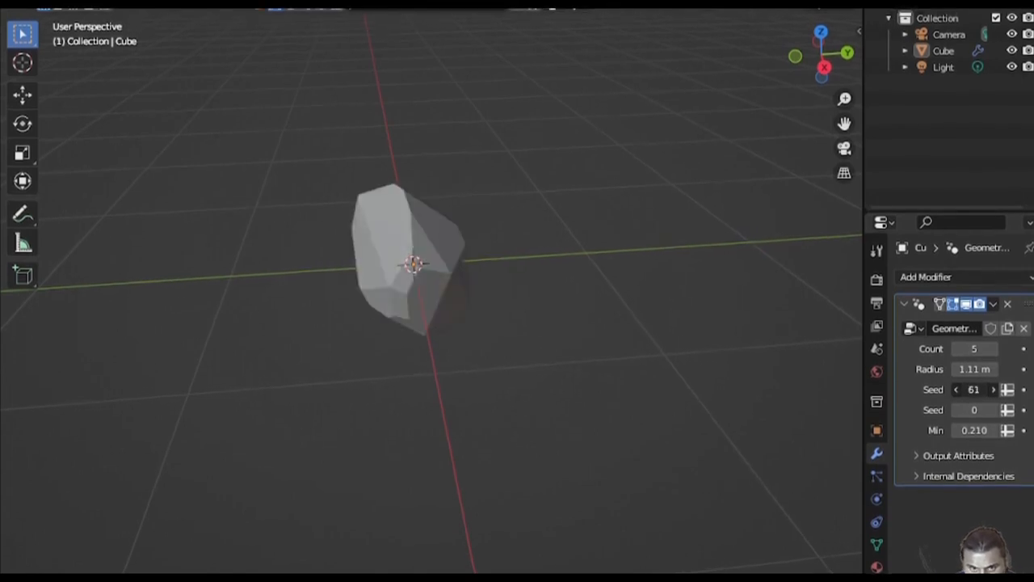
Step: Set the modifier's first Seed to 75 and second Seed to 18, and enlarge the node editor over the 3D viewport
{"action": "scroll", "coordinate": [476, 391], "scroll_direction": "up", "scroll_amount": 3}
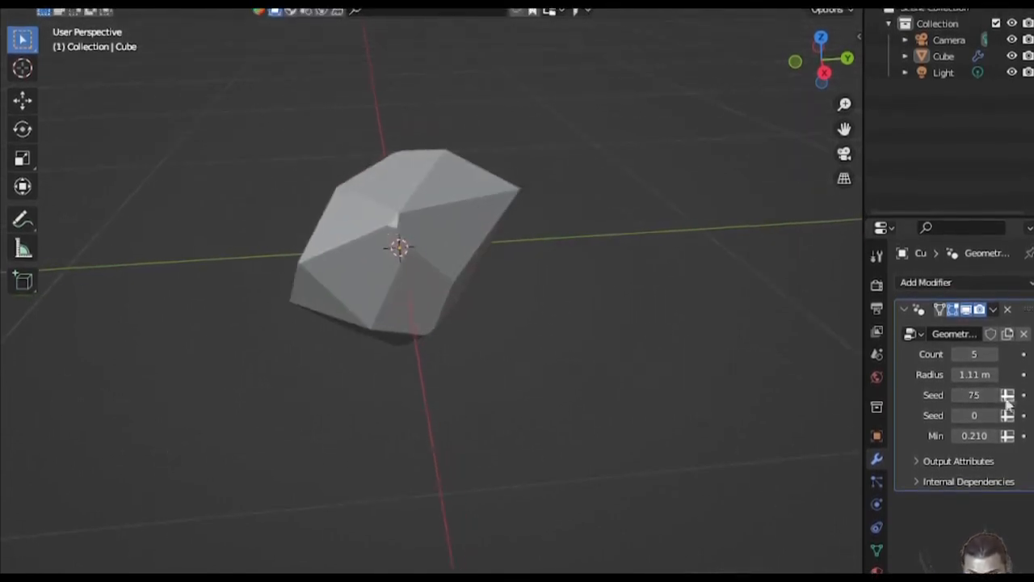
{"action": "mouse_move", "coordinate": [961, 414]}
{"action": "left_mouse_down"}
{"action": "mouse_move", "coordinate": [999, 414]}
{"action": "mouse_move", "coordinate": [977, 421]}
{"action": "left_mouse_up"}
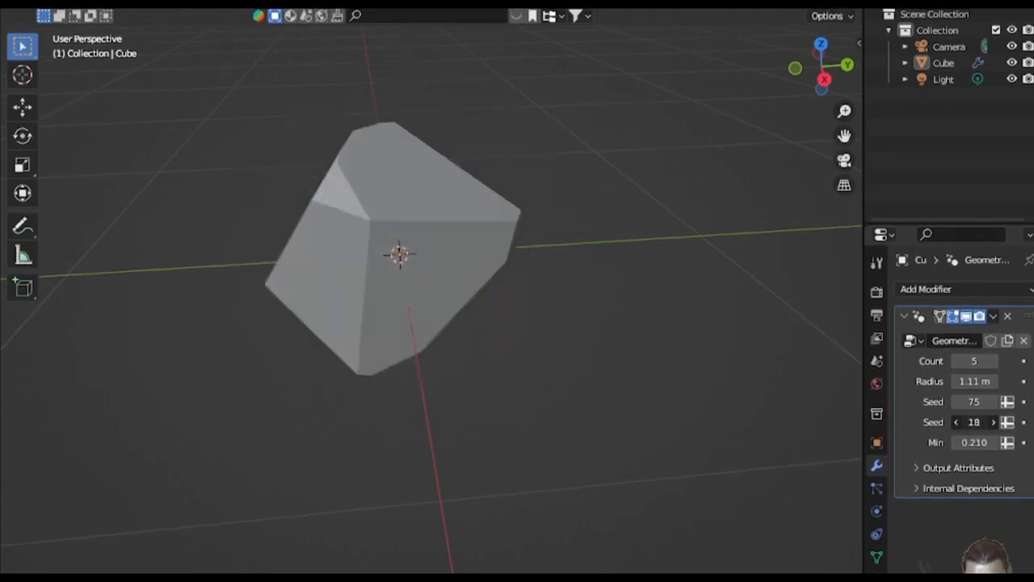
{"action": "left_click_drag", "start_coordinate": [592, 458], "coordinate": [591, 301]}
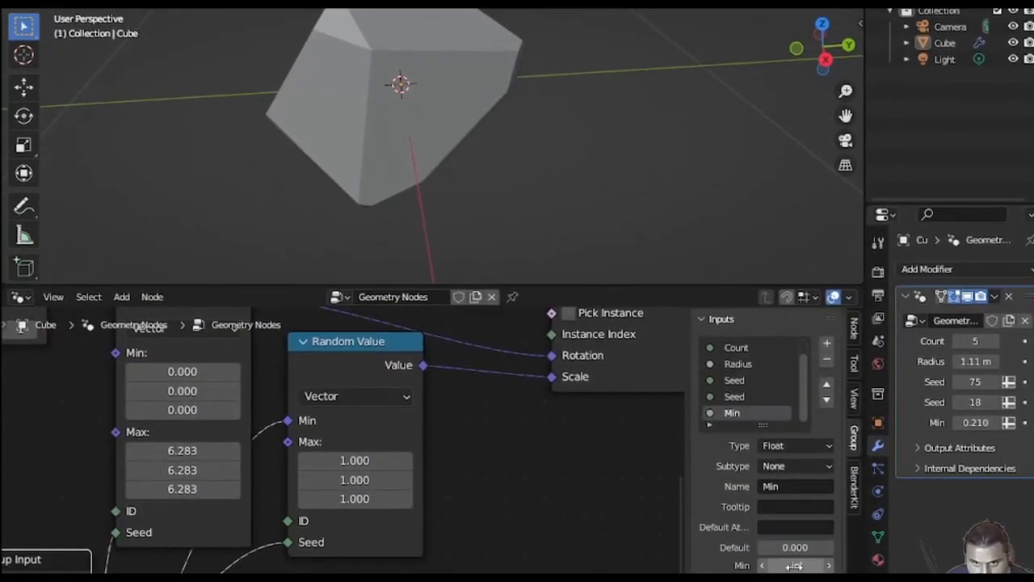
Step: Move the scale Random Value node lower and farther from the rotation Random Value node
{"action": "key", "text": "a"}
{"action": "middle_click_drag", "start_coordinate": [312, 356], "coordinate": [384, 358]}
{"action": "left_click", "coordinate": [423, 331]}
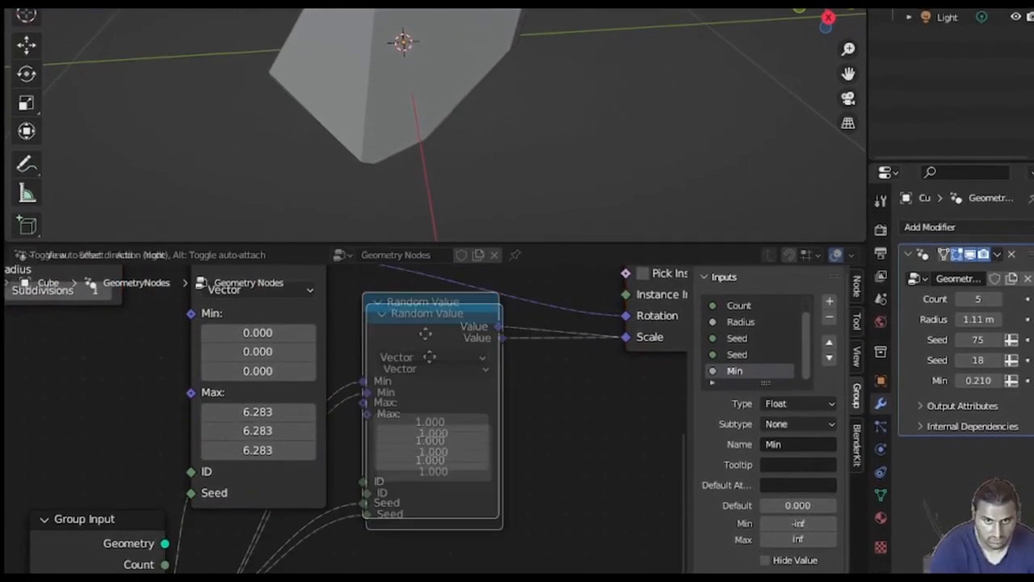
{"action": "left_click_drag", "start_coordinate": [424, 329], "coordinate": [450, 393]}
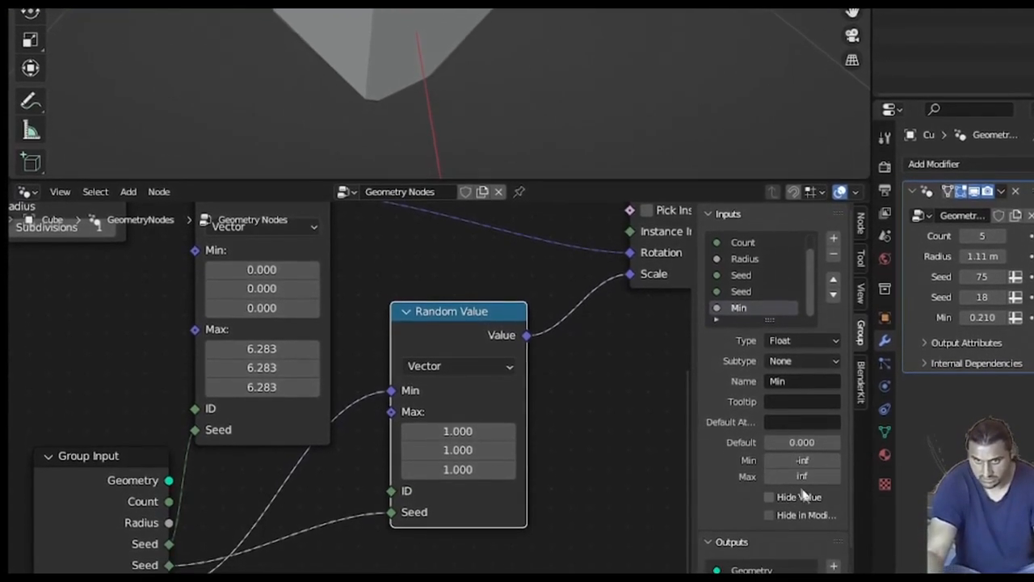
Step: Limit the group's Min input to a minimum of 0 and a maximum of 1, and hide the node editor's sidebar
{"action": "left_click", "coordinate": [812, 455]}
{"action": "type", "text": "0"}
{"action": "key", "text": "Tab"}
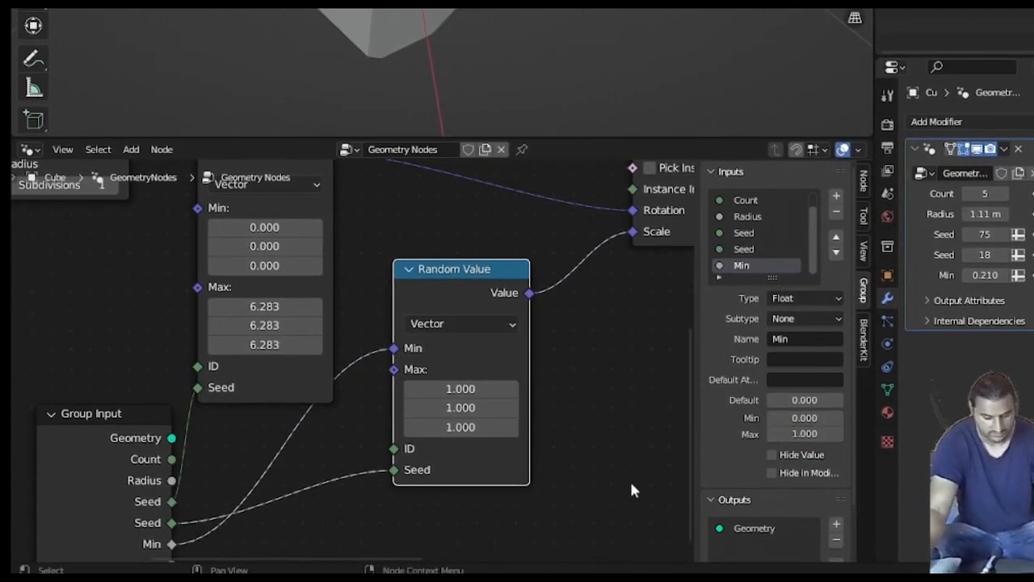
{"action": "key", "text": "n"}
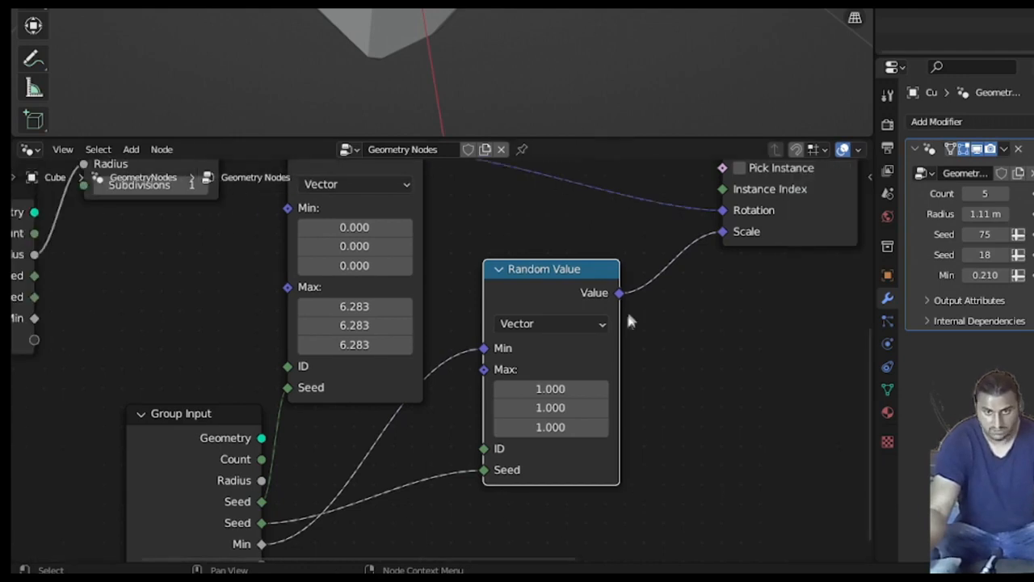
Step: Add a Set Material node on the link between Mesh Boolean and Group Output
{"action": "scroll", "coordinate": [631, 321], "scroll_direction": "down", "scroll_amount": 2}
{"action": "key", "text": "a"}
{"action": "key", "text": "g"}
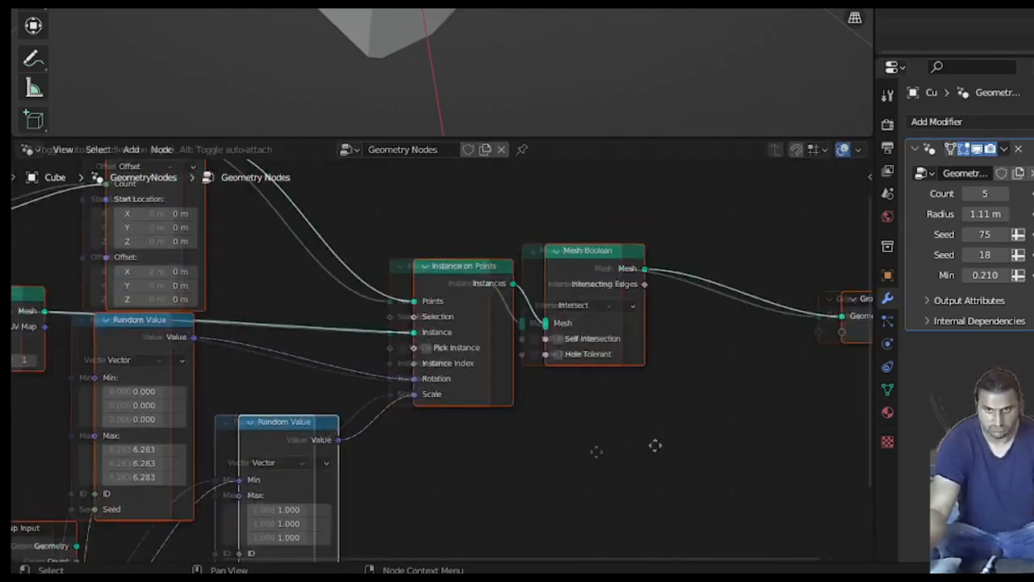
{"action": "left_click", "coordinate": [470, 327]}
{"action": "key", "text": "shift+a"}
{"action": "left_click", "coordinate": [420, 248]}
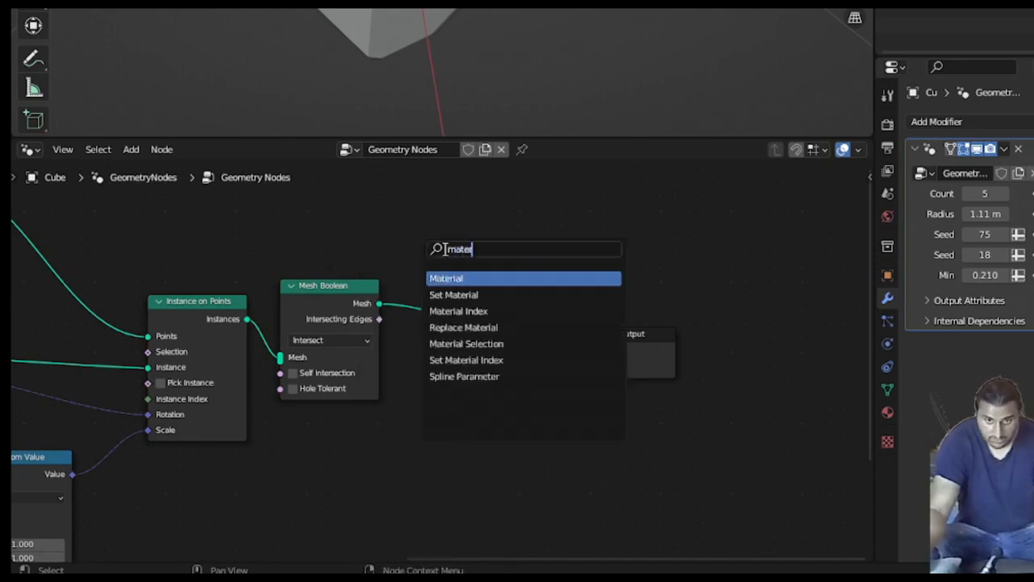
{"action": "left_click", "coordinate": [453, 293]}
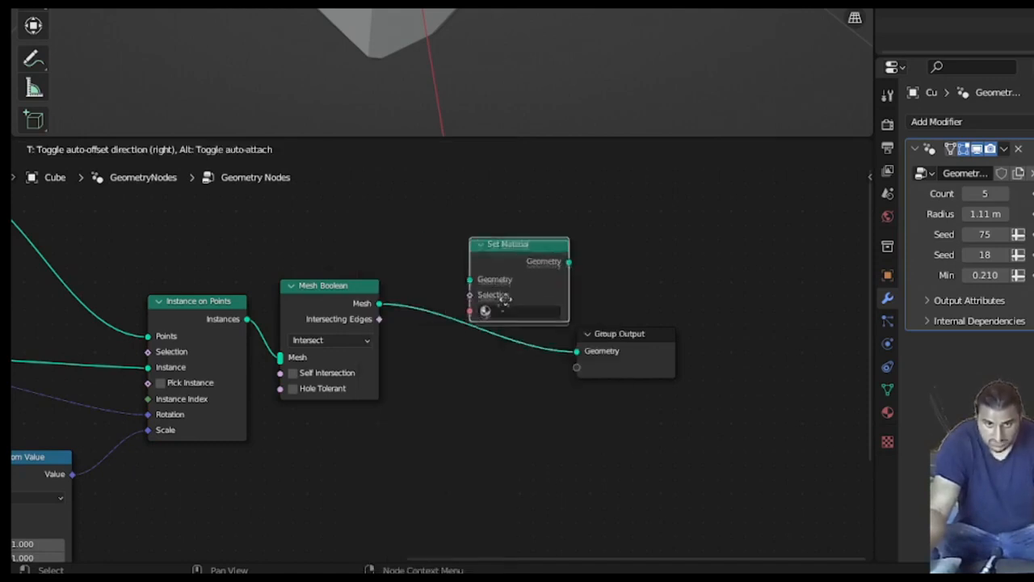
{"action": "scroll", "coordinate": [473, 356], "scroll_direction": "up", "scroll_amount": 3}
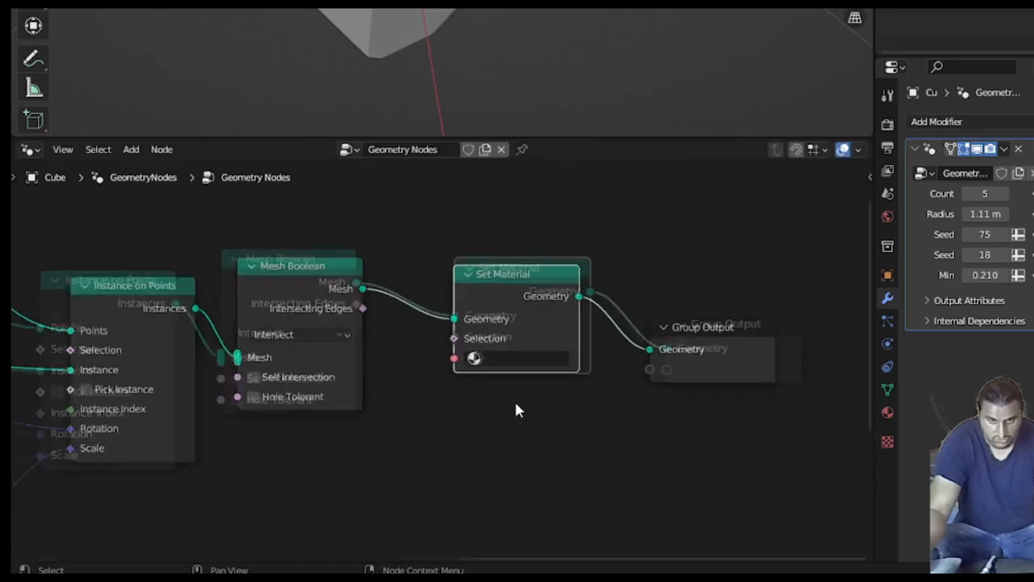
Step: Show the cube's material settings and set the base colour of its Material to blue
{"action": "left_click", "coordinate": [496, 361]}
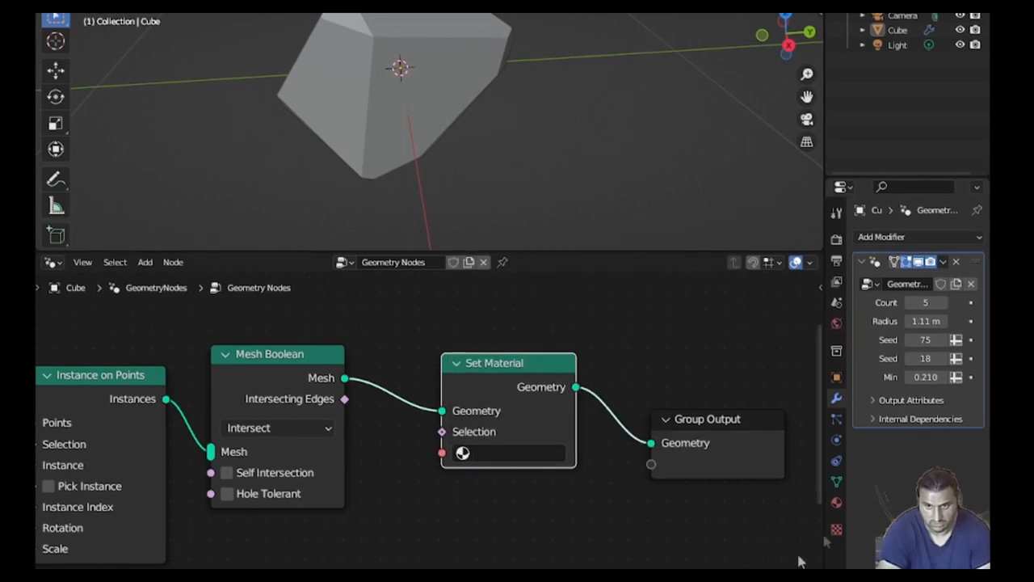
{"action": "left_click", "coordinate": [888, 414]}
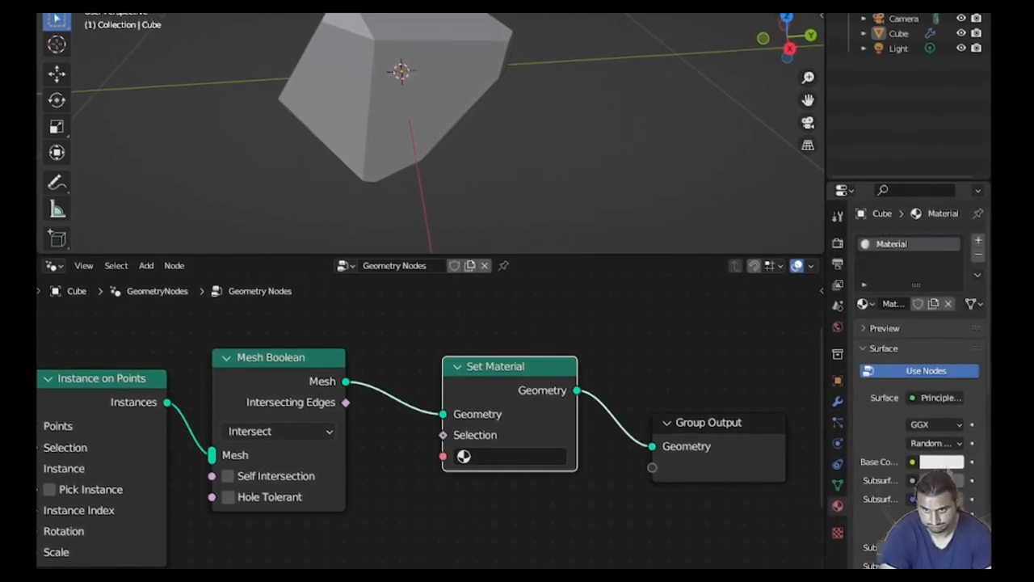
{"action": "left_click", "coordinate": [939, 459]}
{"action": "left_click", "coordinate": [927, 263]}
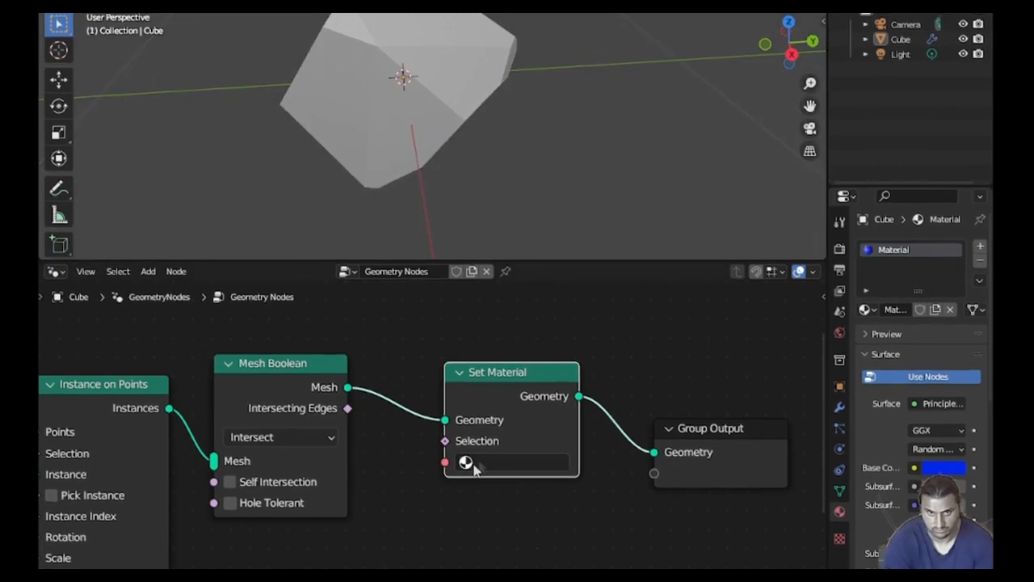
Step: Assign the blue Material in the Set Material node
{"action": "left_click", "coordinate": [469, 459]}
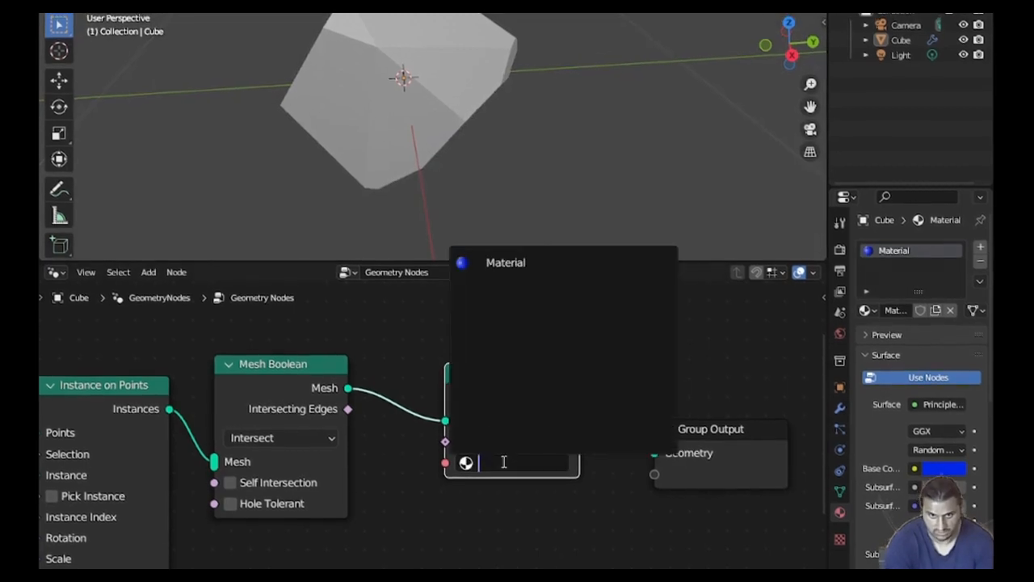
{"action": "left_click", "coordinate": [503, 264]}
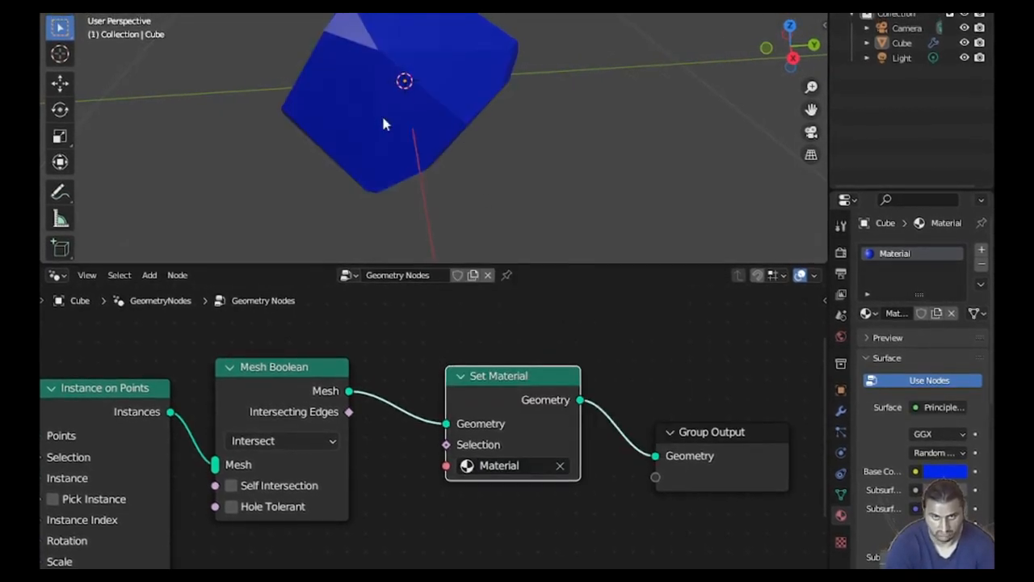
{"action": "scroll", "coordinate": [384, 123], "scroll_direction": "down", "scroll_amount": 3}
Step: Show the modifier settings and set Count to 5, Radius to 1.13 m, the two Seeds to 116 and 70, and Min to 0.160
{"action": "left_click", "coordinate": [843, 411]}
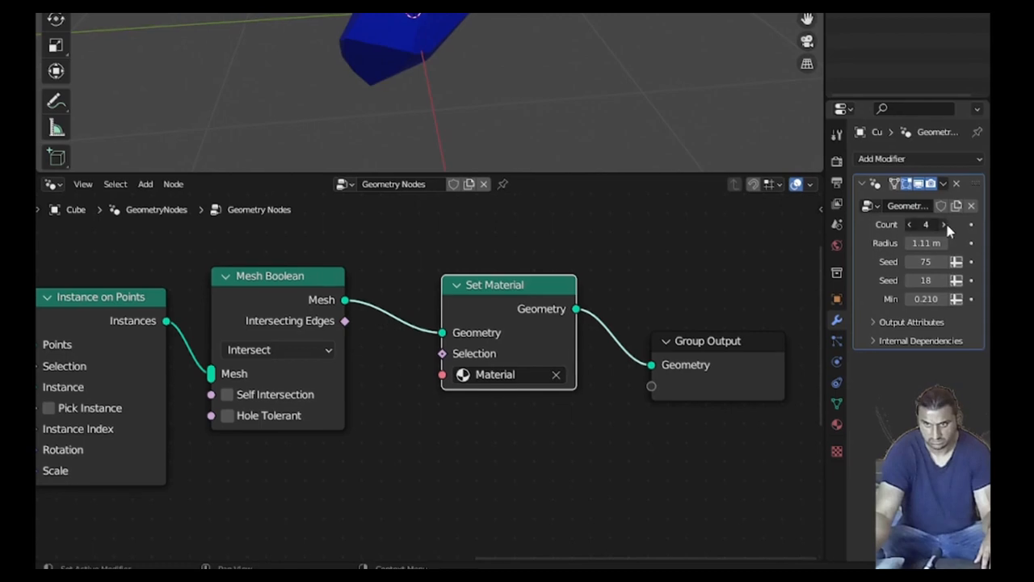
{"action": "left_click", "coordinate": [946, 315]}
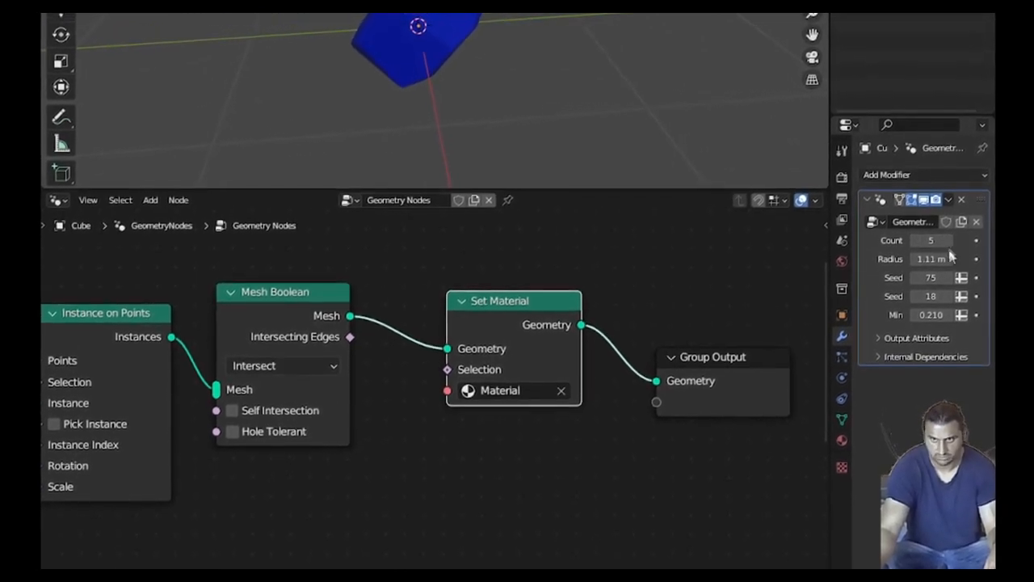
{"action": "left_click_drag", "start_coordinate": [952, 257], "coordinate": [998, 299]}
{"action": "left_click_drag", "start_coordinate": [936, 318], "coordinate": [978, 327]}
{"action": "mouse_move", "coordinate": [945, 358]}
{"action": "left_mouse_down"}
{"action": "mouse_move", "coordinate": [986, 357]}
{"action": "mouse_move", "coordinate": [938, 372]}
{"action": "left_mouse_up"}
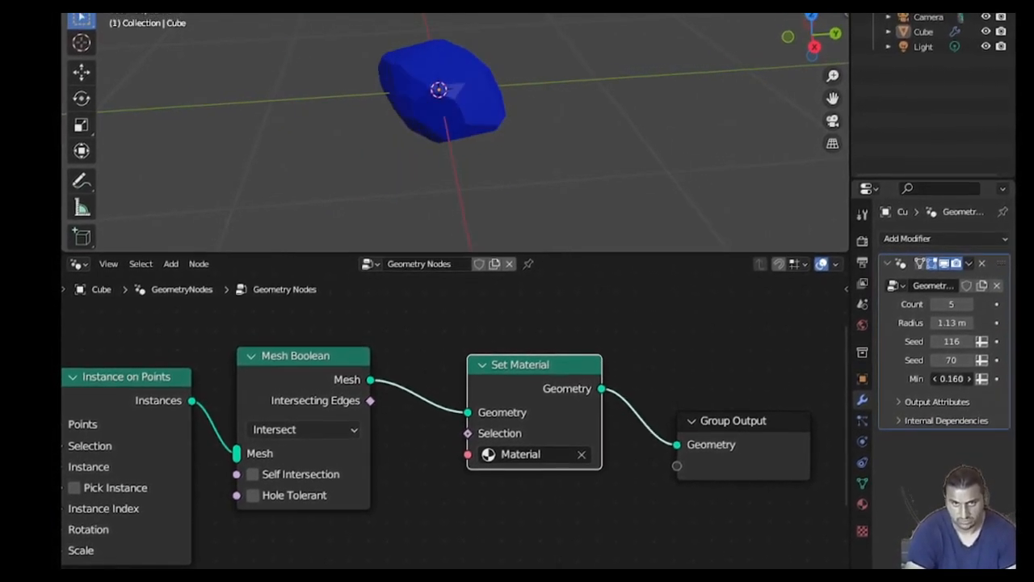